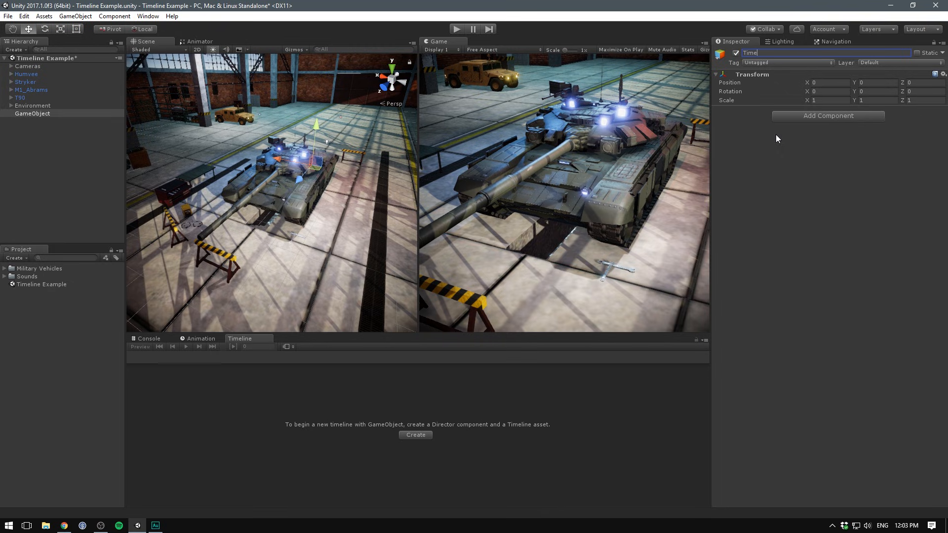
Name the new empty object Timeline and create a timeline asset for it, saved as Cutscene.
key(Return)
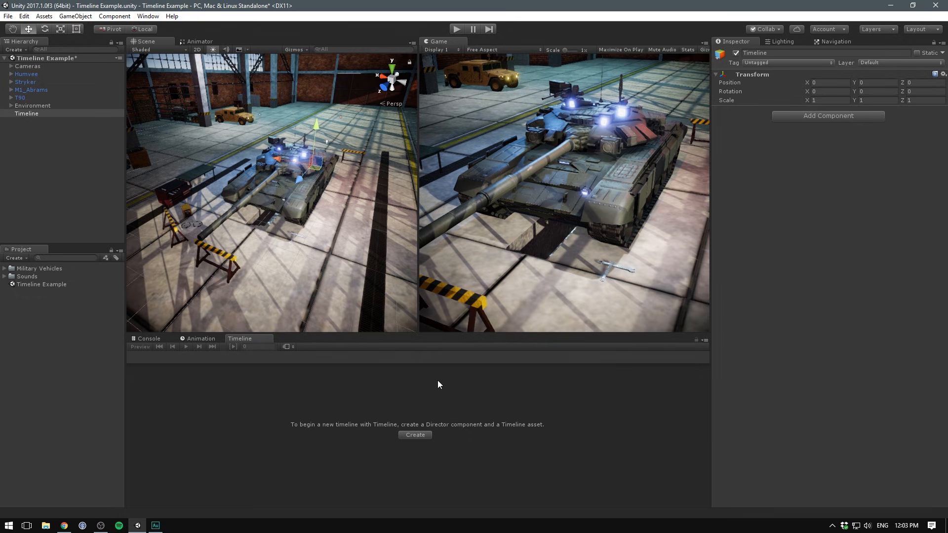
click(415, 435)
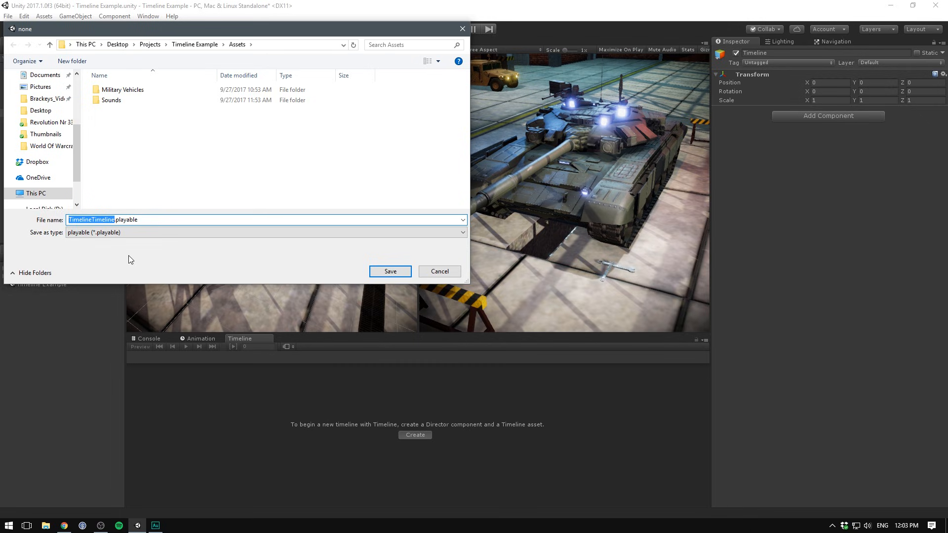
text(Cutscene)
click(377, 272)
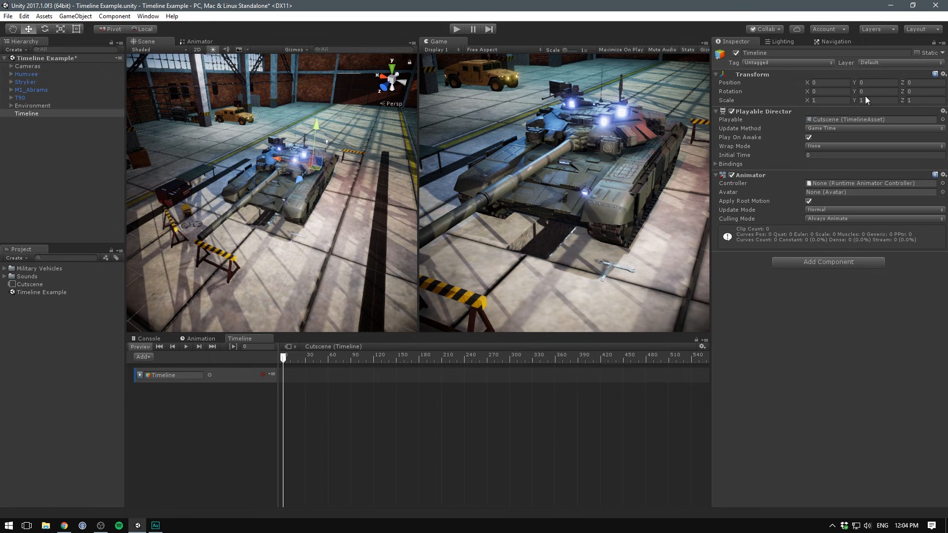
Set the Playable Director's wrap mode to None.
click(814, 146)
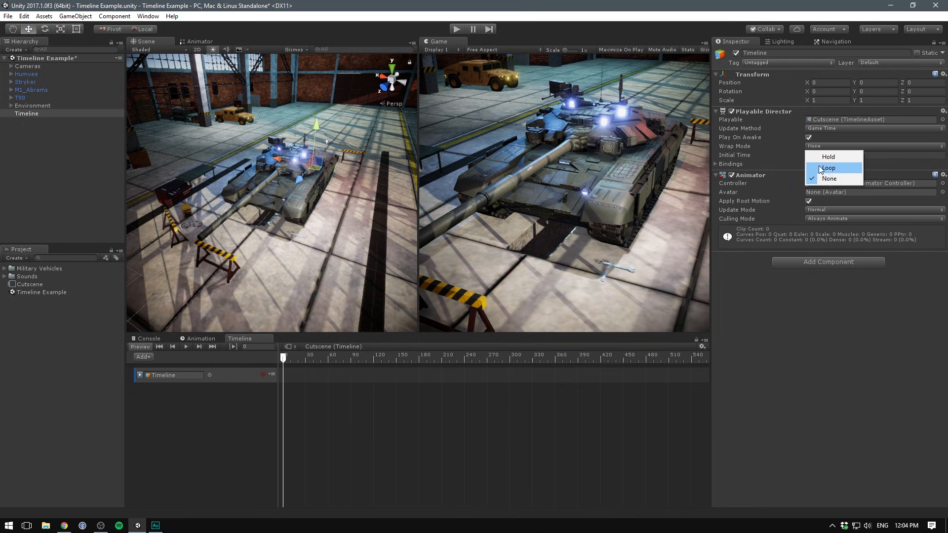
click(829, 178)
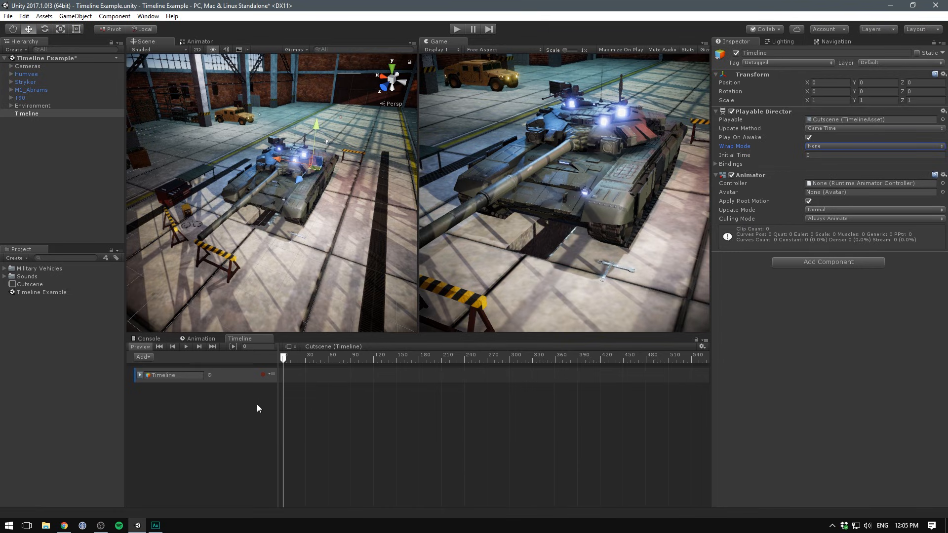
drag(283, 357, 268, 401)
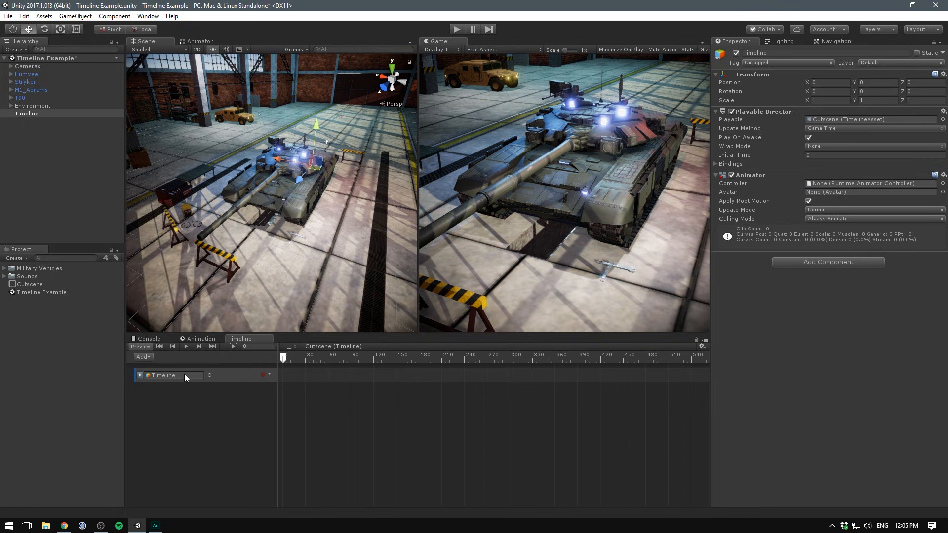
Delete the default Timeline animation track and remove the Animator component from the Timeline object.
click(220, 371)
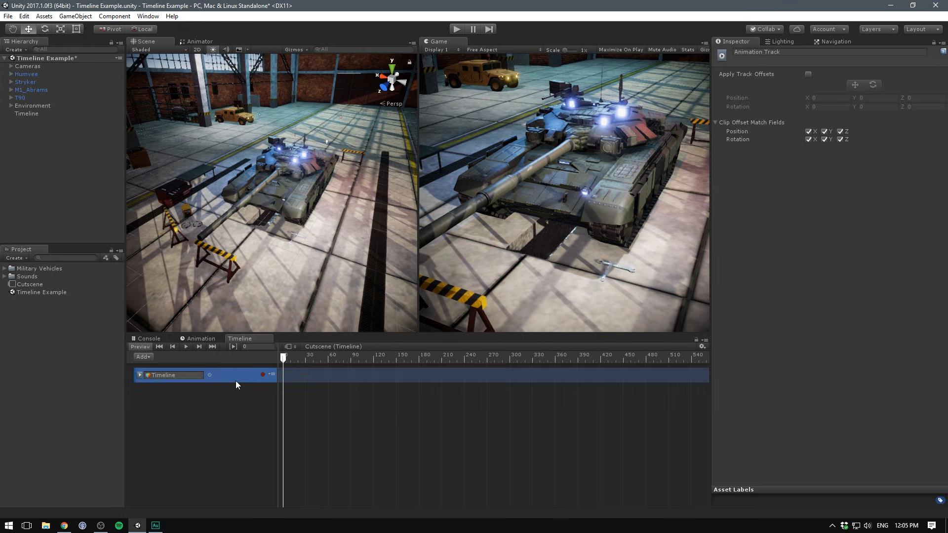
key(Delete)
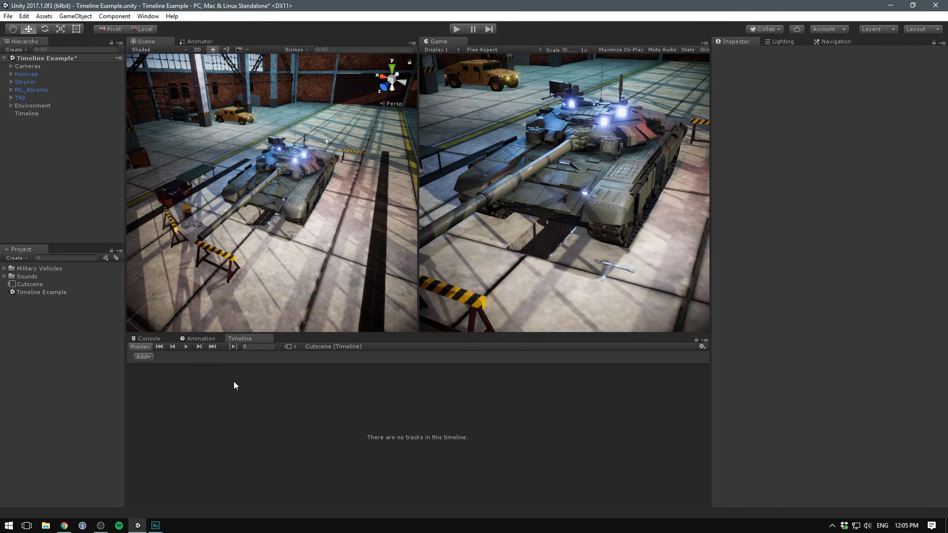
click(28, 114)
right_click(755, 169)
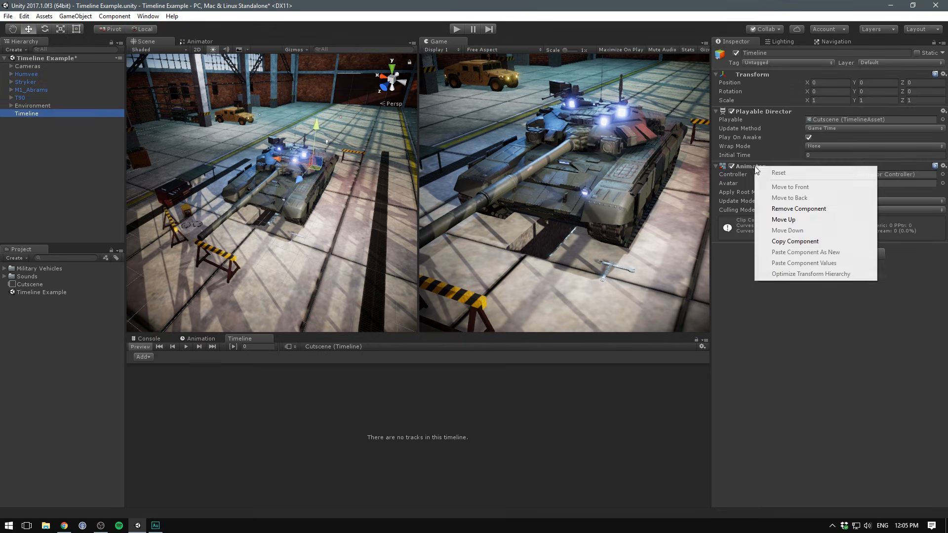
click(794, 209)
click(379, 375)
Add an Animation Track to the timeline and bind it to the T90 tank, creating an Animator on the tank.
click(143, 357)
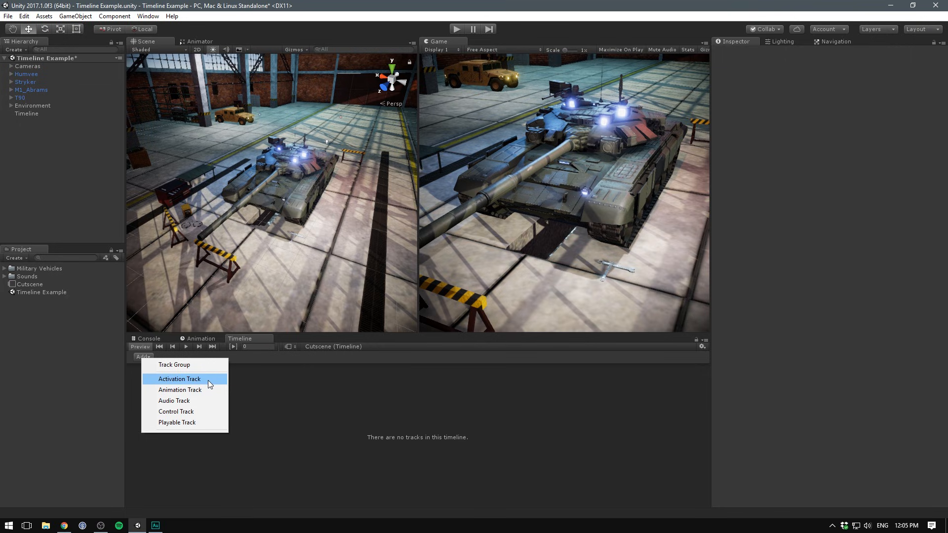
click(195, 390)
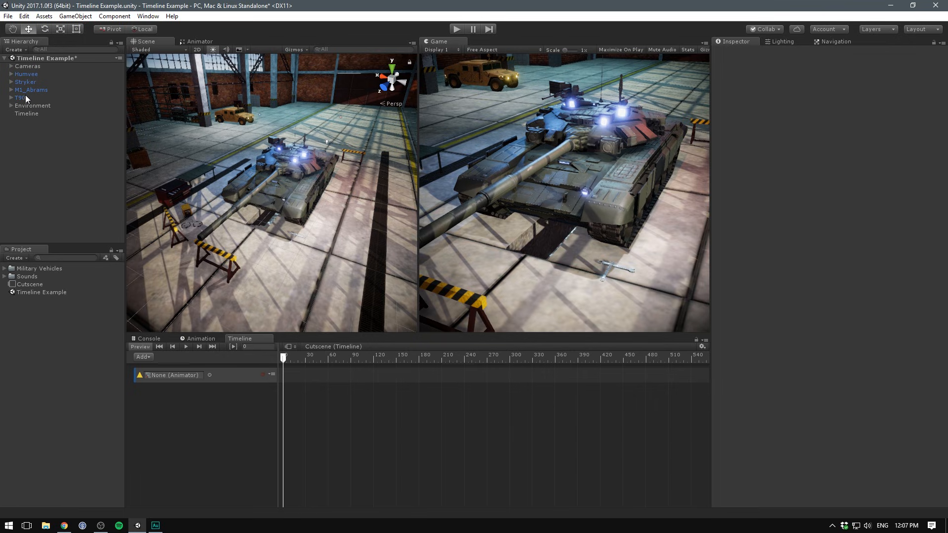
drag(22, 96, 179, 375)
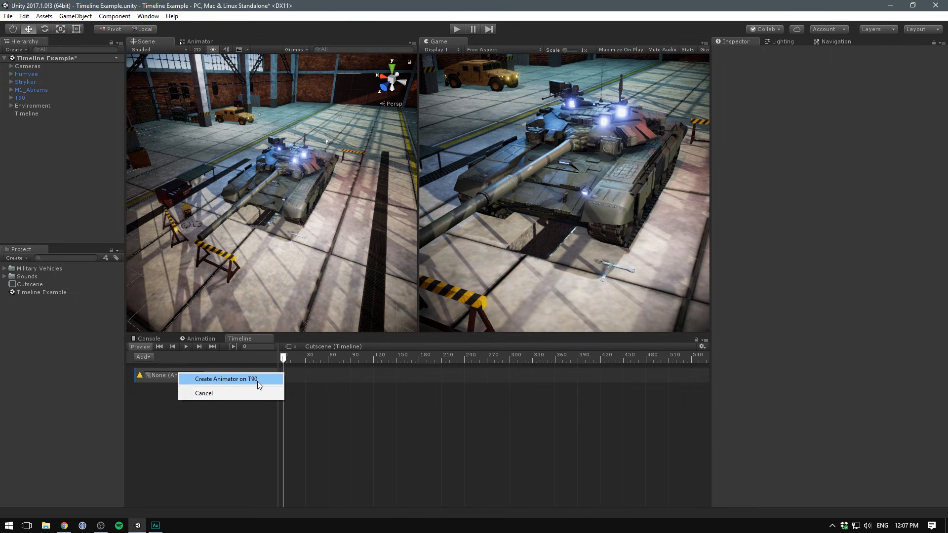
click(256, 381)
Start recording on the T90 track and keyframe Turret_Pivot at 0:00 with a slight Y rotation of about 0.267.
click(262, 375)
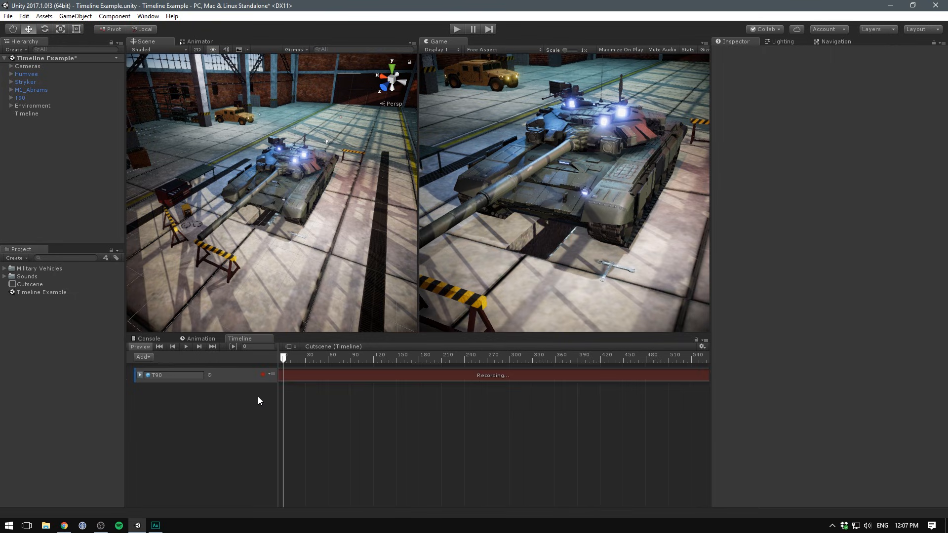
click(18, 97)
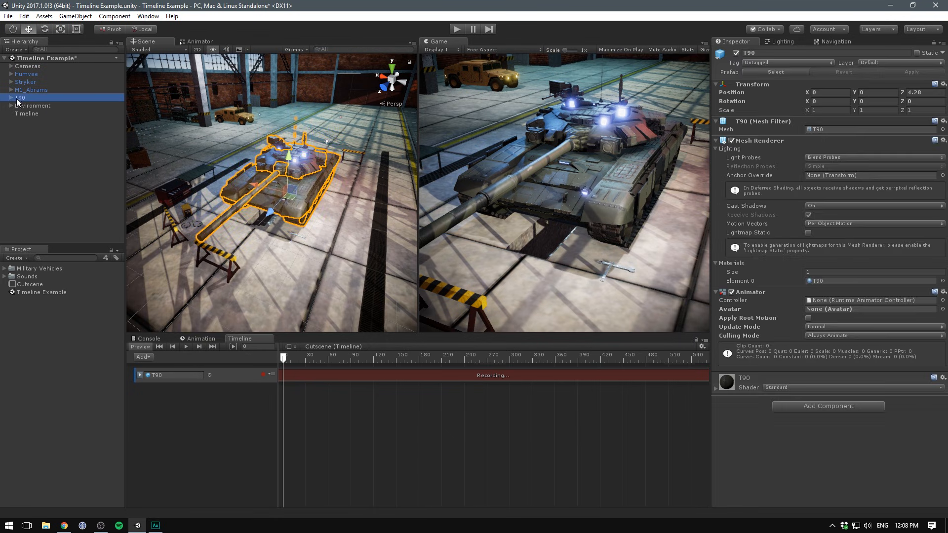
click(10, 98)
scroll(61, 129, down, 2)
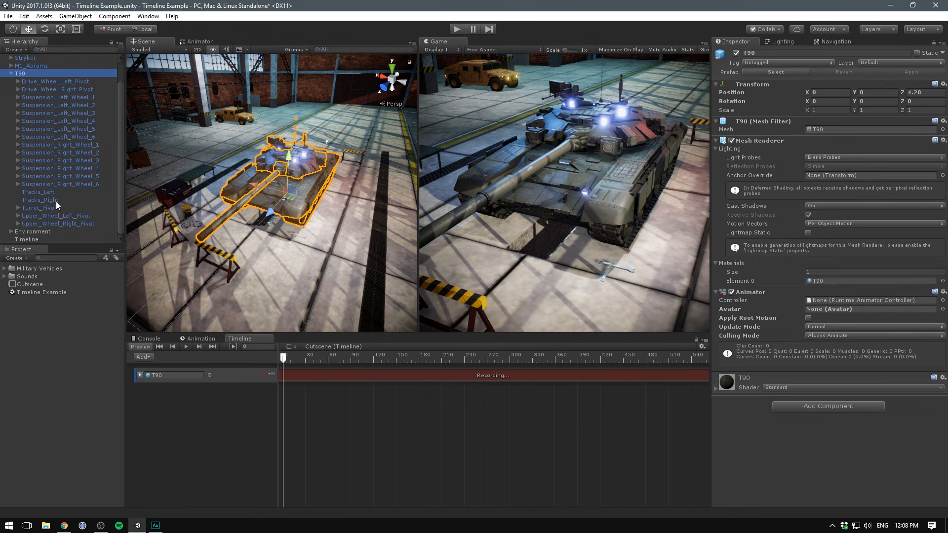
click(37, 208)
key(e)
drag(278, 186, 281, 188)
Switch the timeline from frames to seconds and keyframe Turret_Pivot at 3:00, swung round toward the camera.
drag(295, 357, 450, 362)
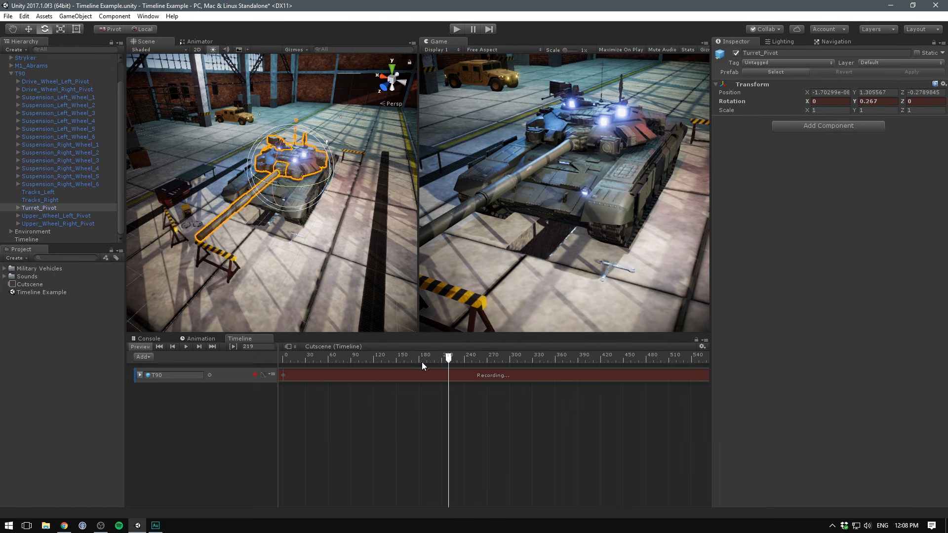
click(702, 347)
click(716, 353)
drag(448, 360, 419, 363)
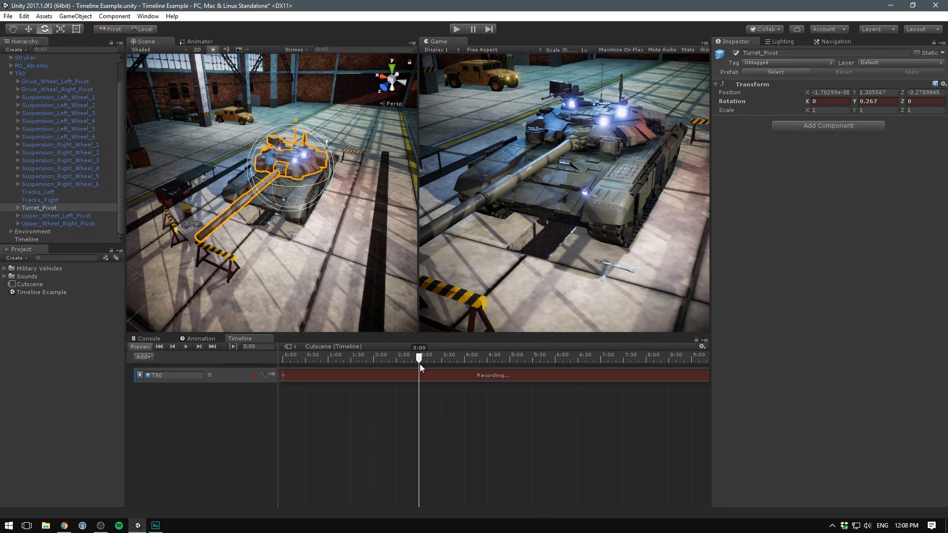
drag(287, 185, 327, 189)
Keyframe the turret's Gun_Pivot at 2:26 with a slight X rotation of about -0.295.
drag(420, 359, 393, 359)
click(36, 207)
key(Right)
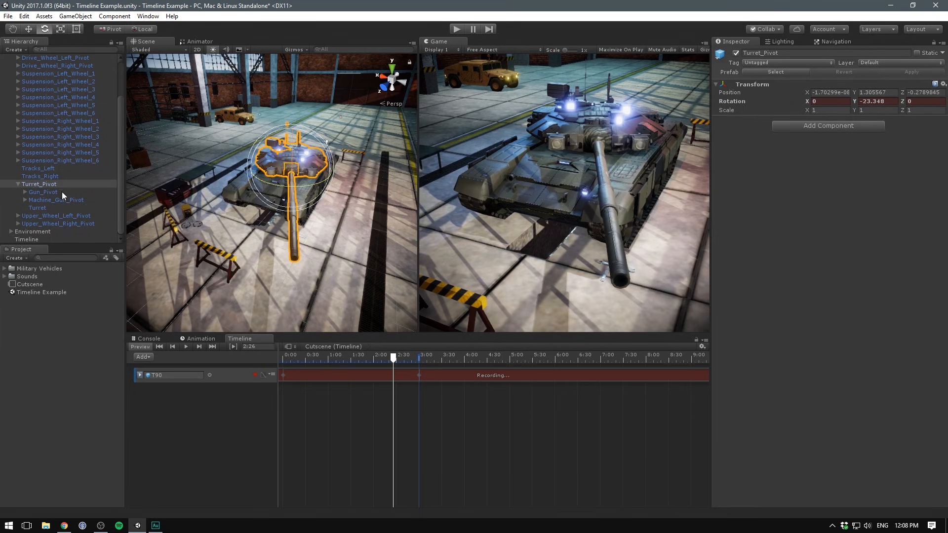
click(62, 193)
drag(294, 167, 293, 167)
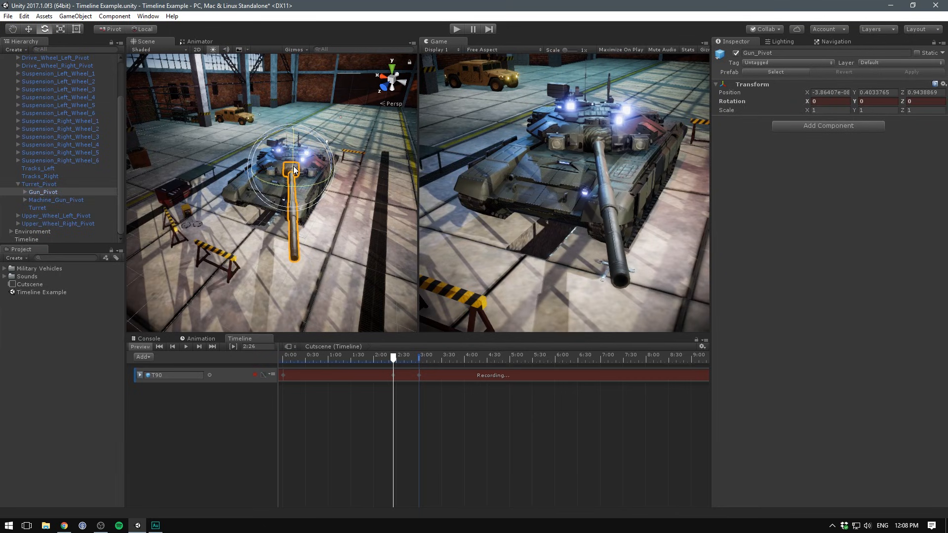
Keyframe Gun_Pivot at 4:19 with the barrel raised upward, and stop recording on the T90 track.
drag(462, 358, 479, 358)
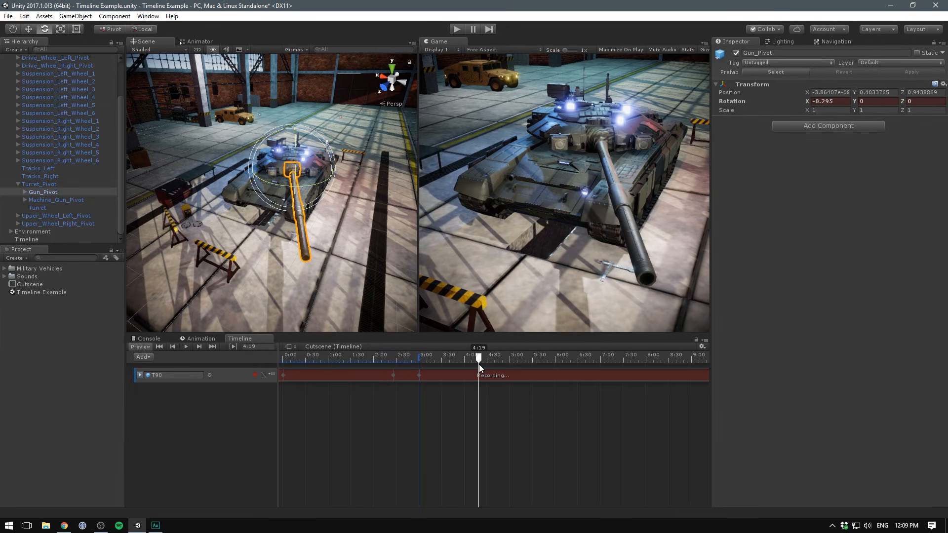
drag(296, 153, 298, 122)
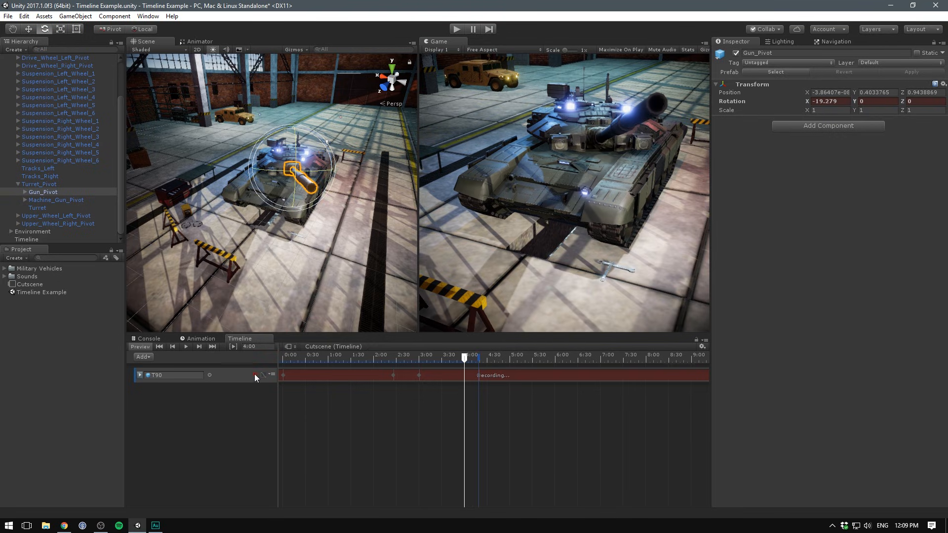
click(253, 374)
Play the T90 animation from the start and view the track's rotation curves.
drag(306, 357, 279, 356)
click(187, 347)
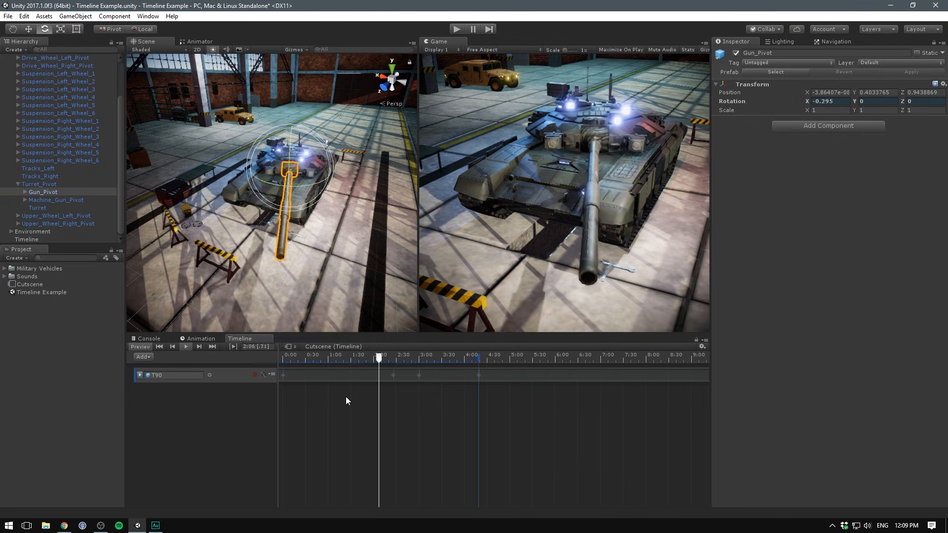
click(345, 400)
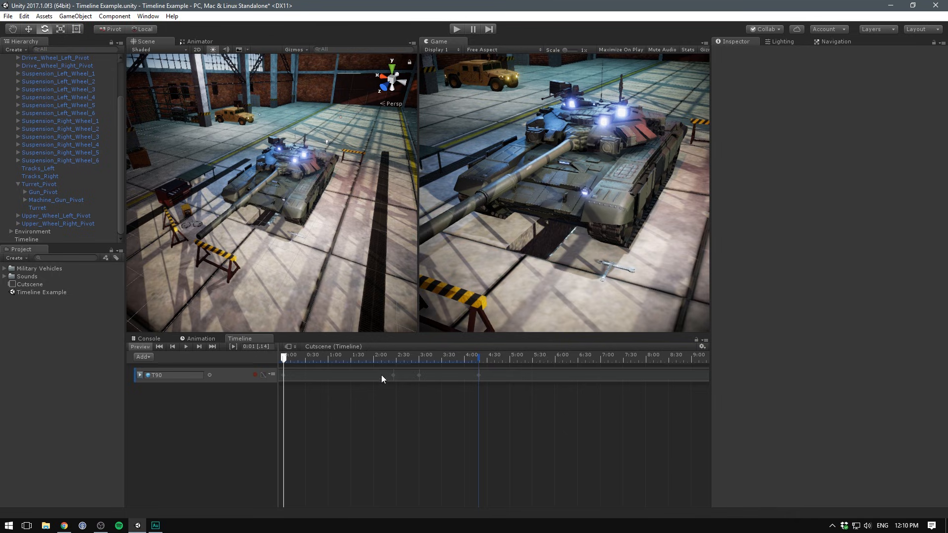
click(262, 375)
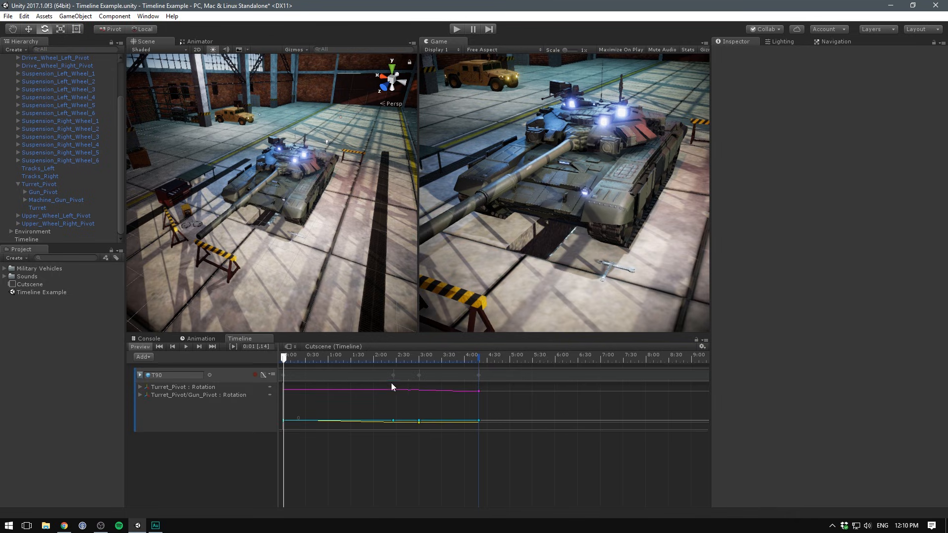
click(262, 375)
Open the T90 recording in the Animation window, move the first Gun_Pivot keyframe earlier to about 2:13, and check it in the timeline.
double_click(338, 375)
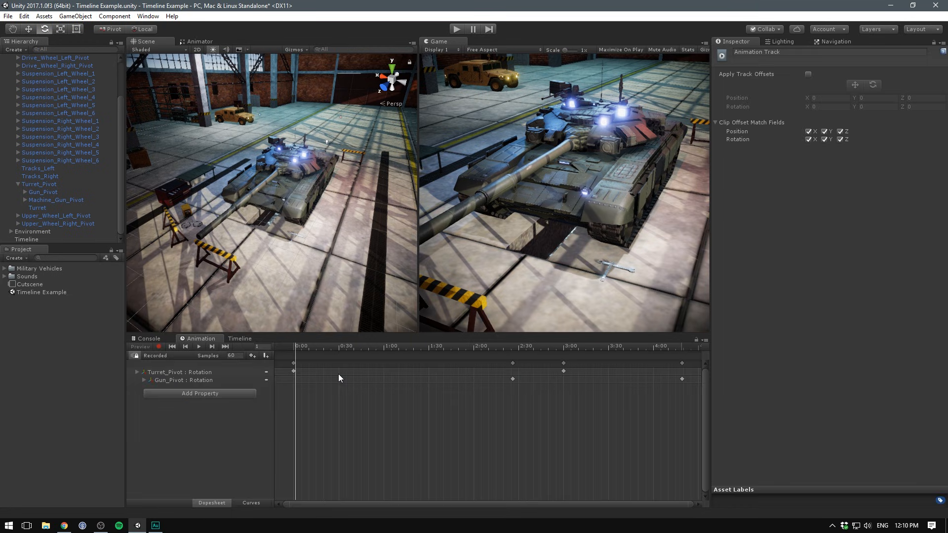
drag(297, 346, 485, 347)
drag(512, 379, 496, 382)
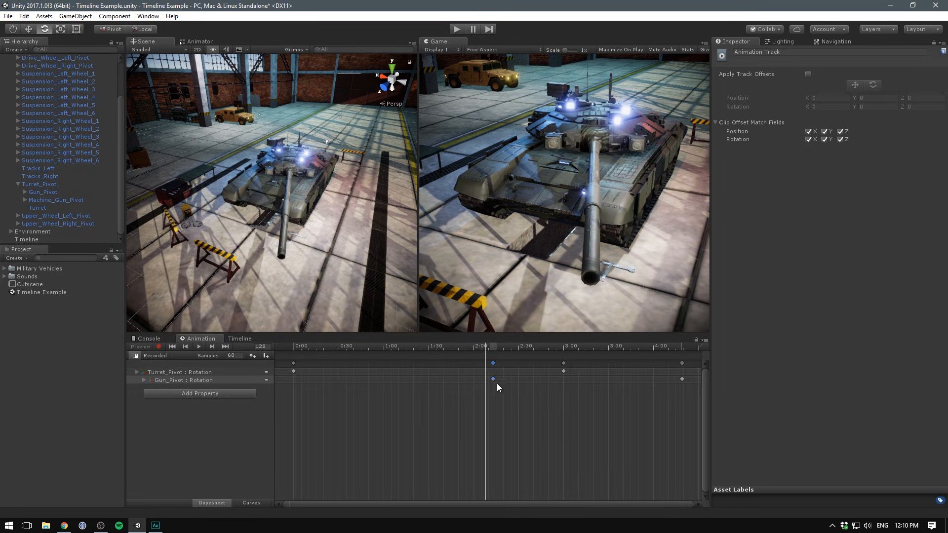
click(238, 338)
drag(384, 356, 464, 357)
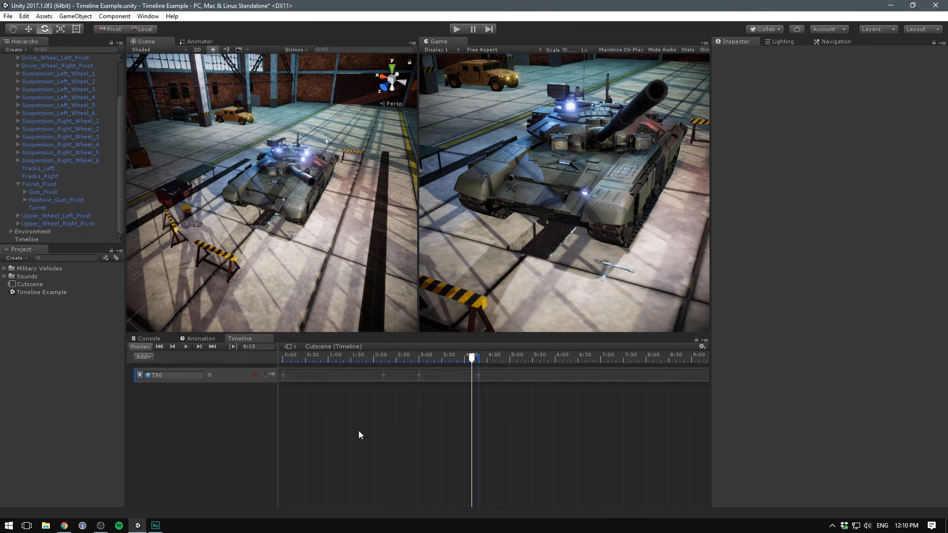
Add a second Animation Track and bind it to the Humvee, creating an Animator on the vehicle.
click(140, 357)
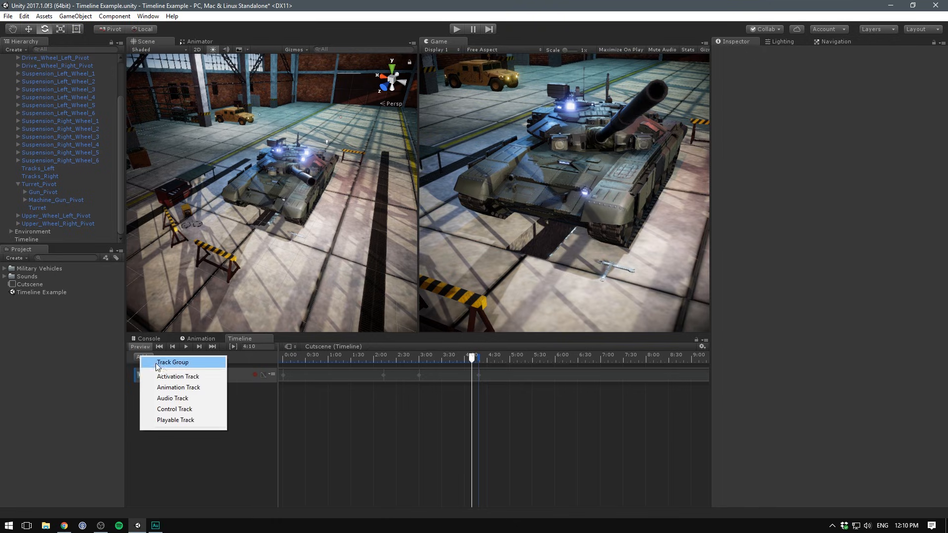
click(170, 388)
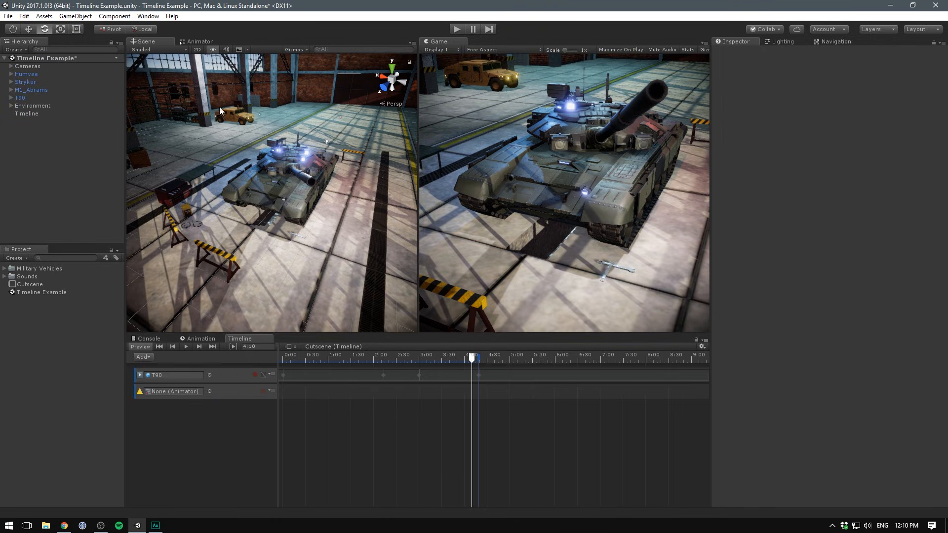
drag(26, 74, 186, 392)
click(229, 398)
Start recording on the Humvee track and keyframe the vehicle's starting position at 0:00 with a slight move.
click(262, 391)
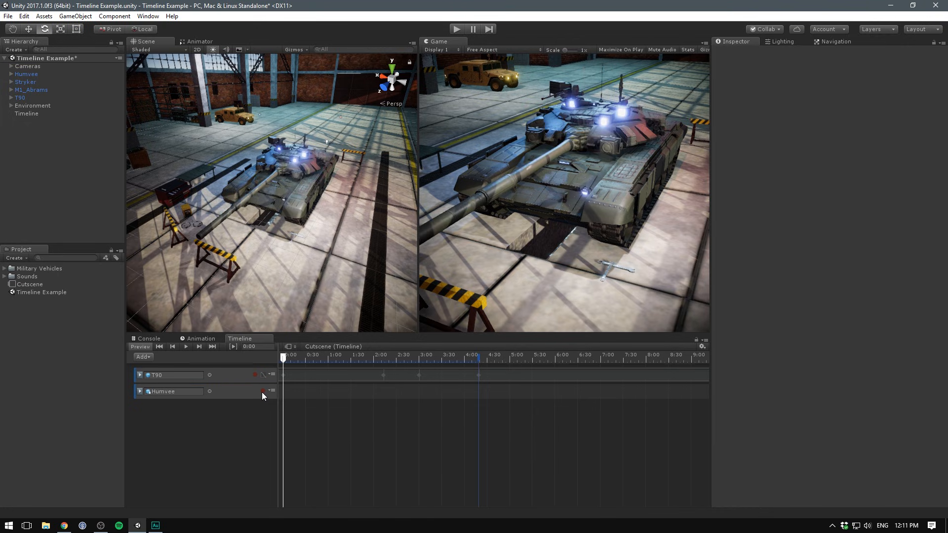
click(27, 74)
key(w)
drag(230, 83, 231, 81)
Keyframe the Humvee at about 4:45, driven across the hangar past the tank, stop recording, and scrub through the motion.
drag(306, 357, 499, 371)
drag(267, 126, 439, 145)
drag(493, 357, 414, 357)
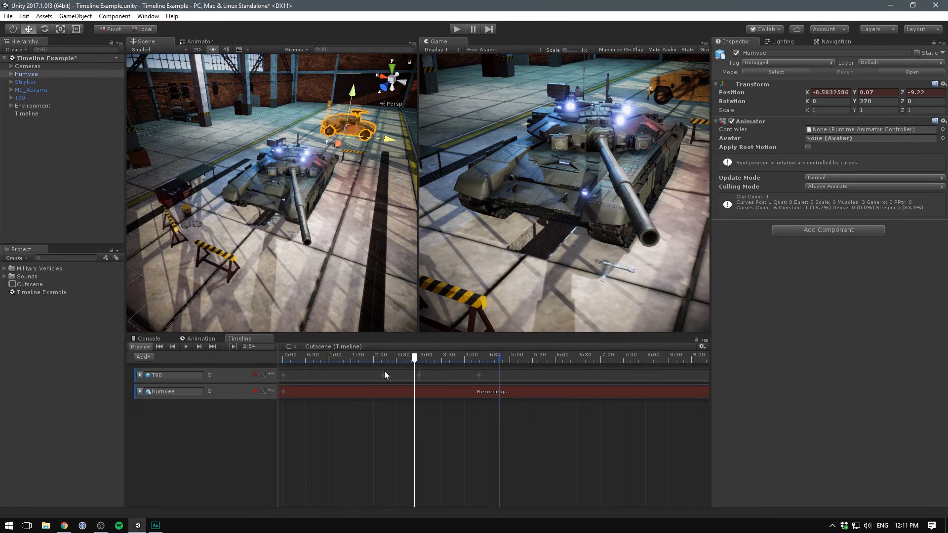
click(255, 391)
drag(356, 359, 438, 374)
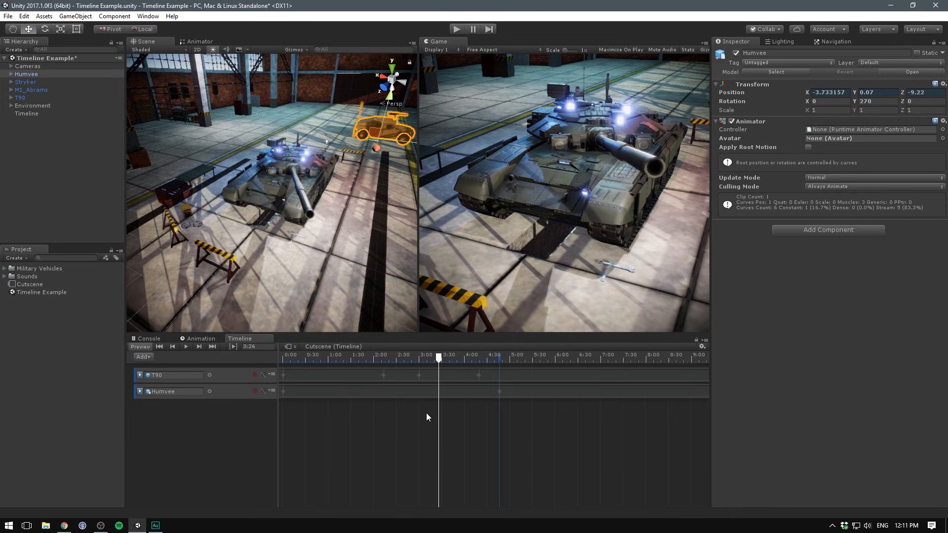
Convert the recorded T90 animation track to a clip track.
click(372, 392)
drag(438, 356, 410, 379)
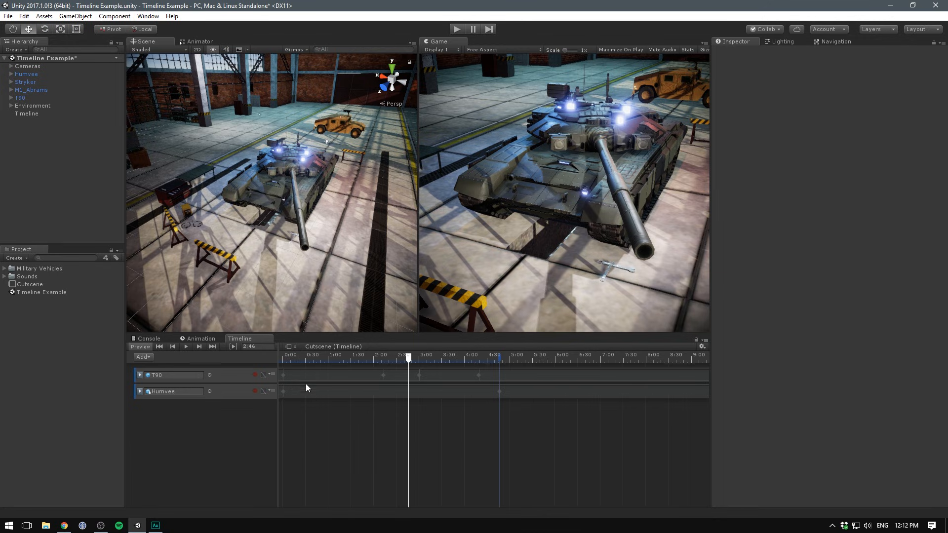
right_click(329, 377)
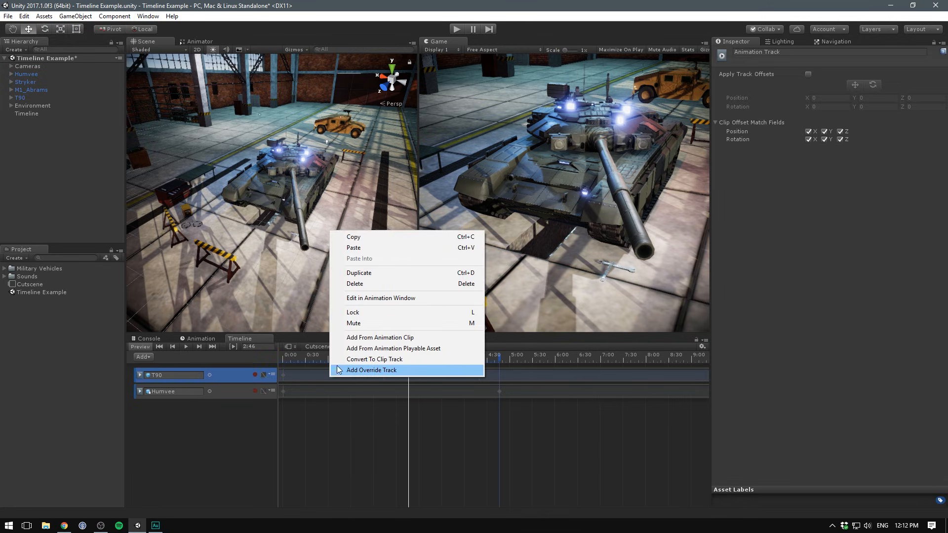
click(356, 360)
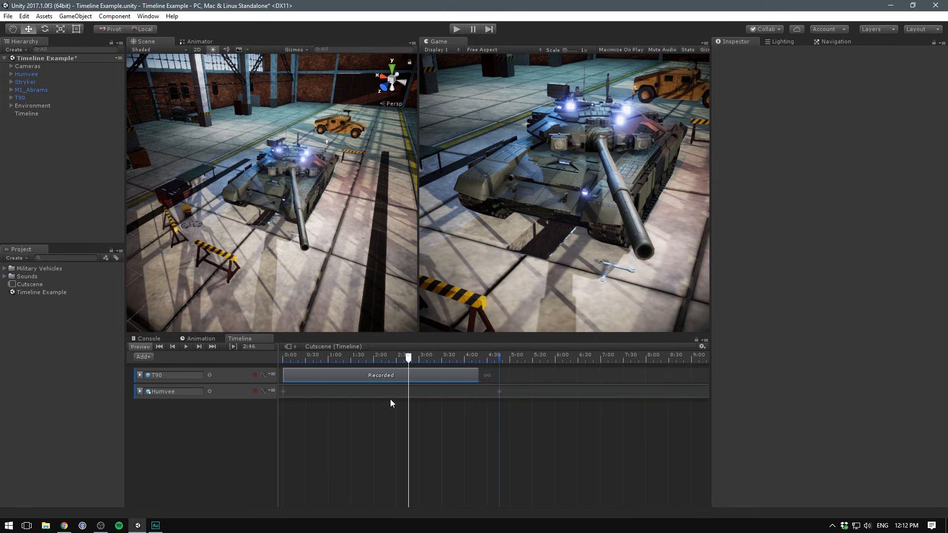
Rename the recorded clip on the T90 track as T90 Aim.
click(345, 377)
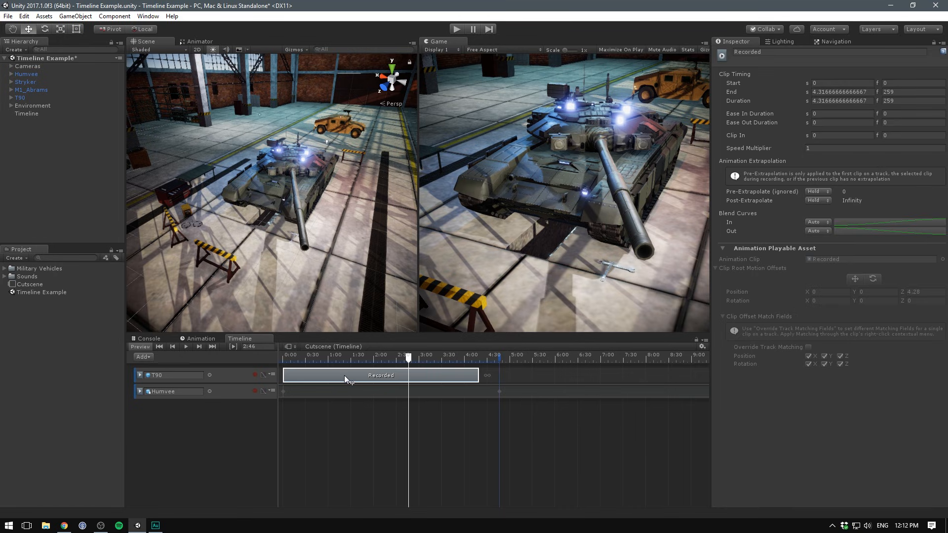
click(778, 52)
text(T)
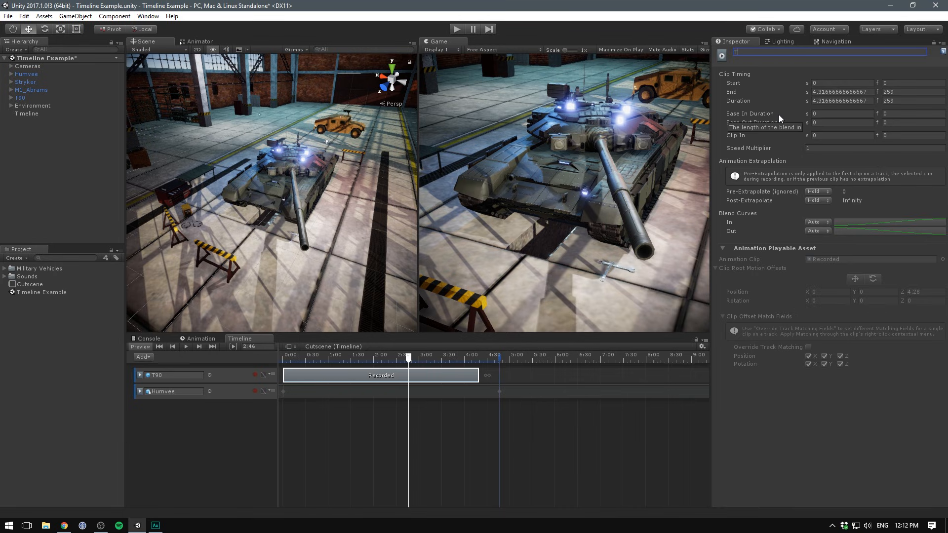
text(90 Aim)
click(340, 416)
Convert the Humvee's recorded animation to a clip track and rename its clip as Humvee Drive.
right_click(341, 392)
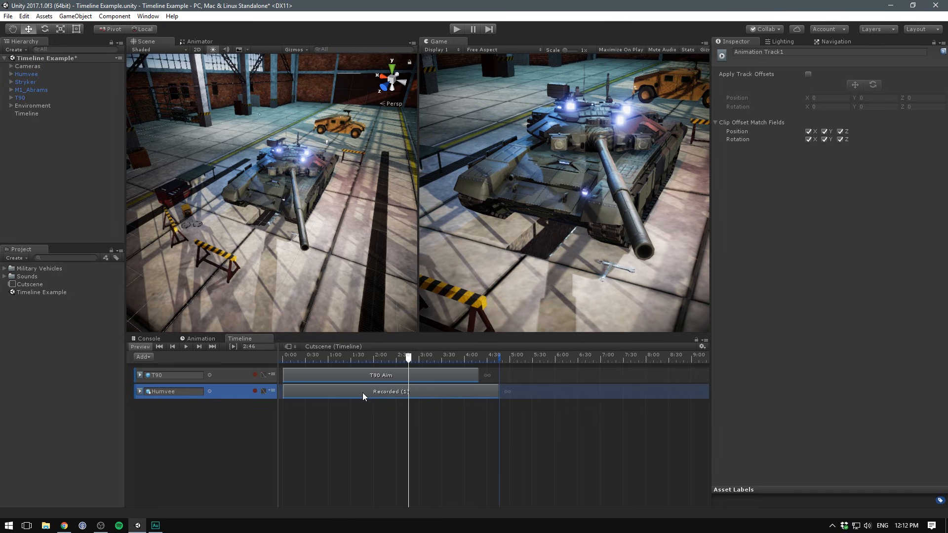
click(362, 392)
click(750, 52)
text(Humvee Drive)
click(406, 399)
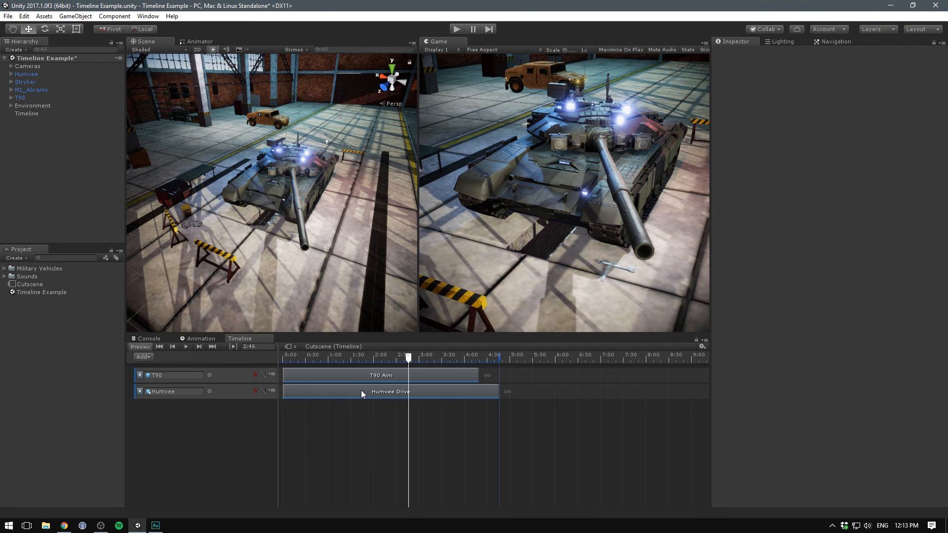
Move the Humvee Drive clip to start just before 2:00, and play the timeline past the end of the T90 Aim clip.
drag(349, 392, 434, 397)
drag(576, 395, 512, 410)
key(ctrl+z)
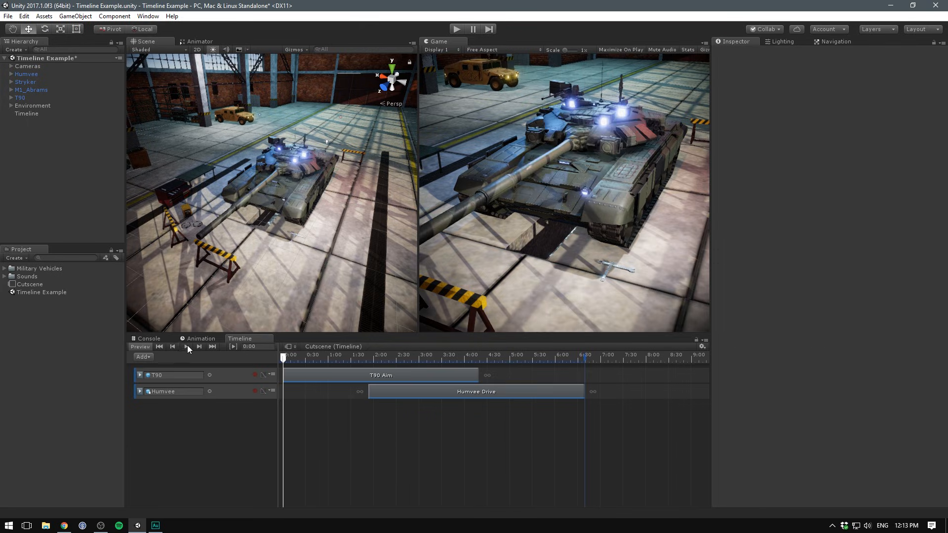
click(186, 346)
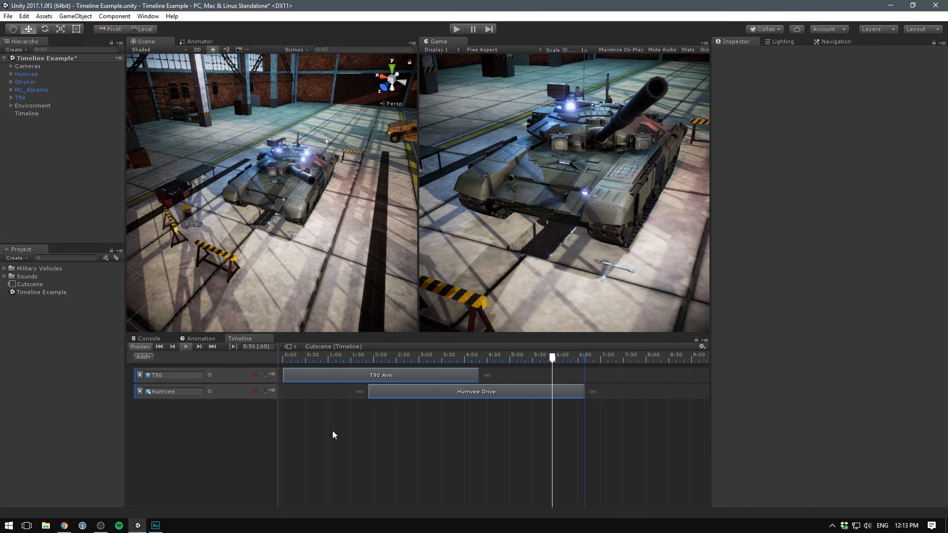
click(529, 358)
drag(529, 357, 556, 359)
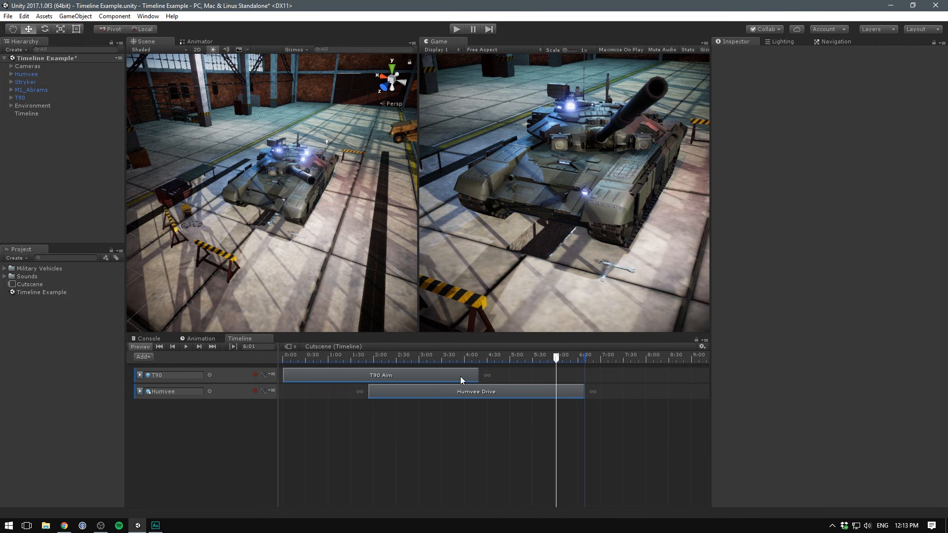
Set the T90 Aim clip's Post-Extrapolate mode to Ping Pong and preview the timeline around the clip's end.
click(460, 378)
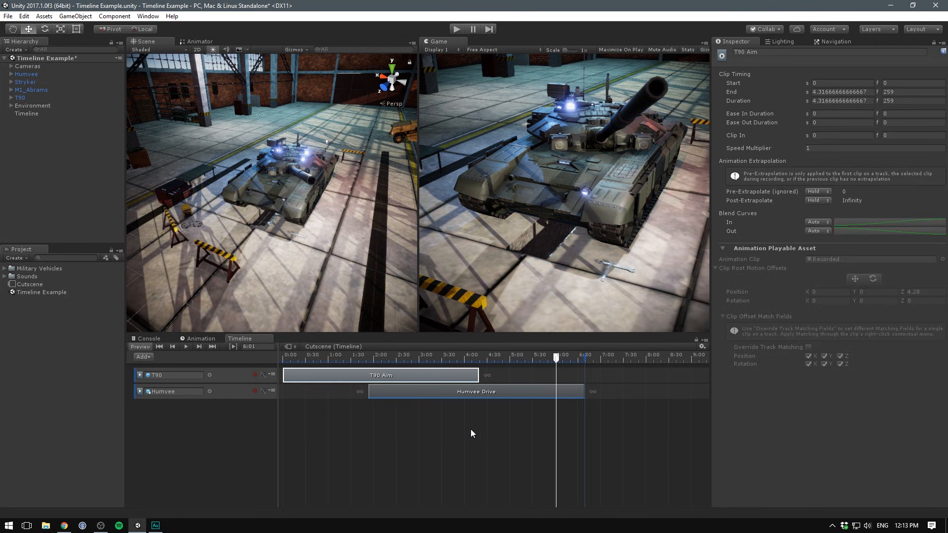
click(824, 200)
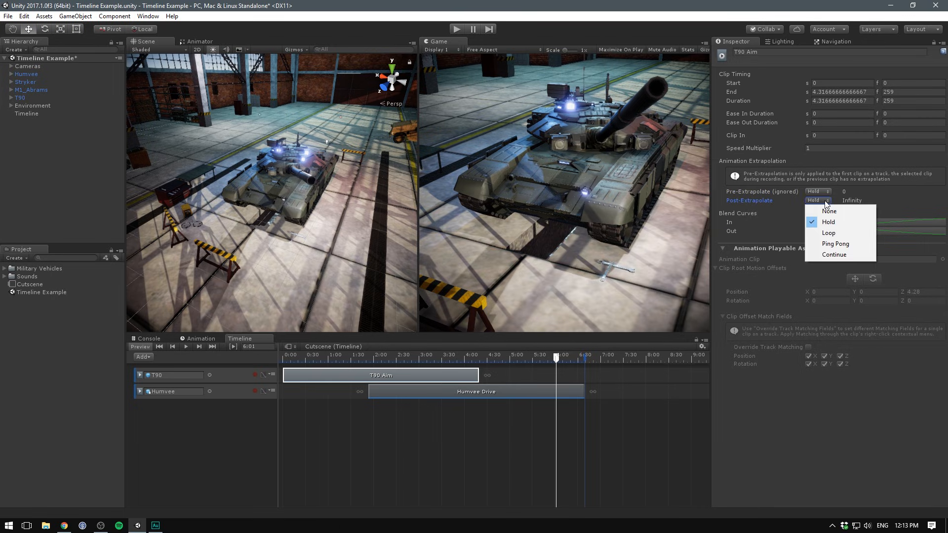
click(835, 244)
click(477, 360)
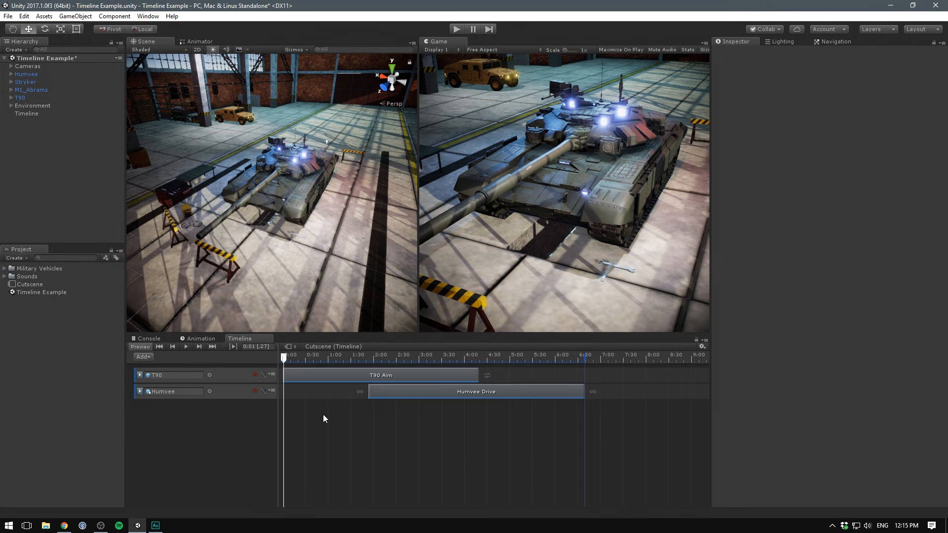
Add a track group named Vehicles and move the T90 and Humvee tracks into it.
click(143, 356)
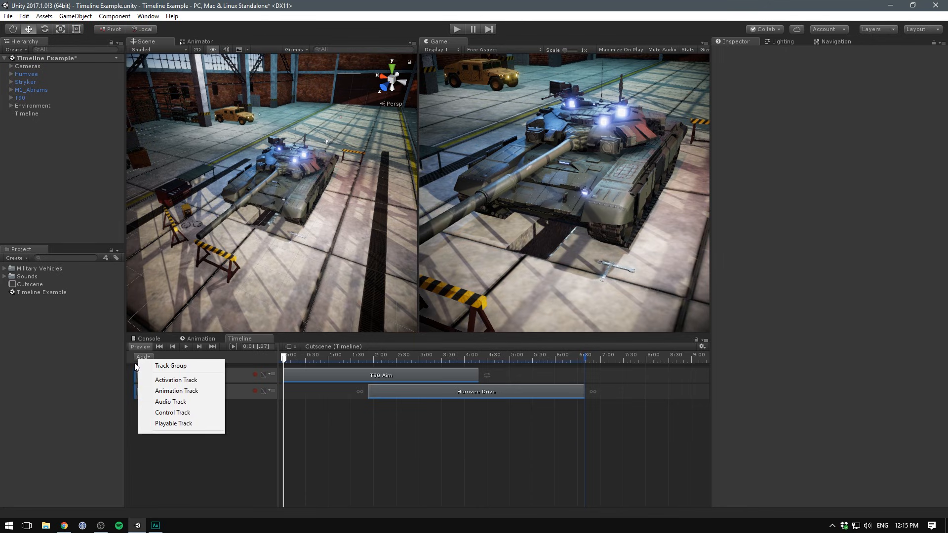
click(165, 368)
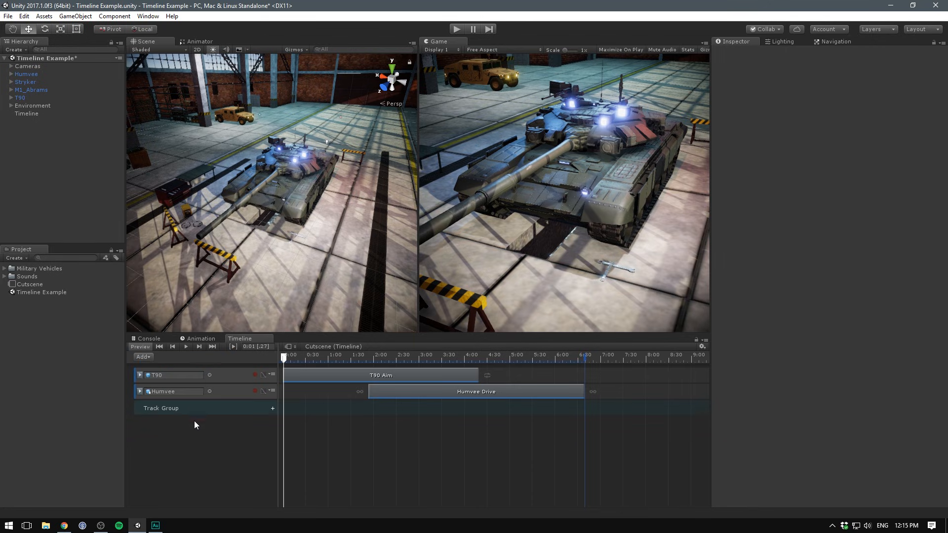
double_click(162, 408)
text(Vehicles)
drag(231, 387, 230, 411)
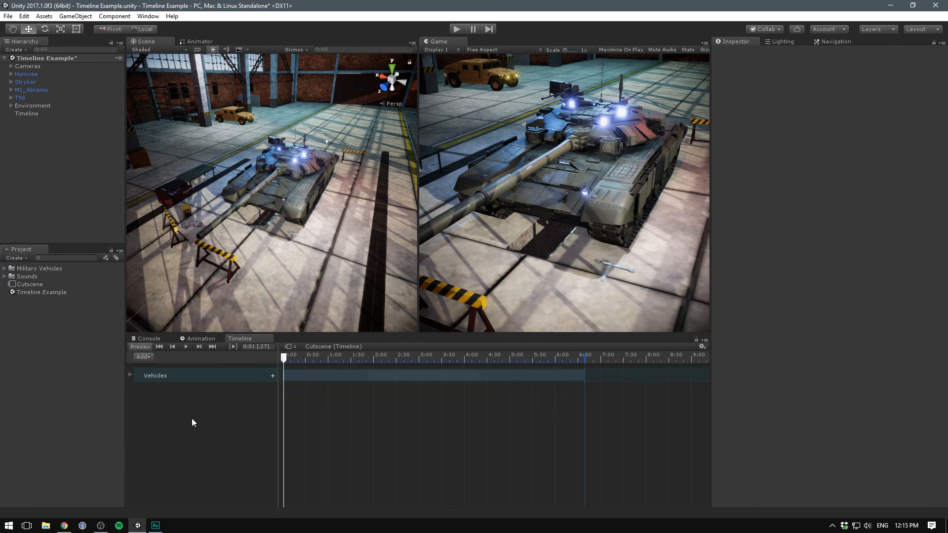
Add an Activation Track, inspect the scene's cameras, and bind the track to Camera on T90.
click(141, 357)
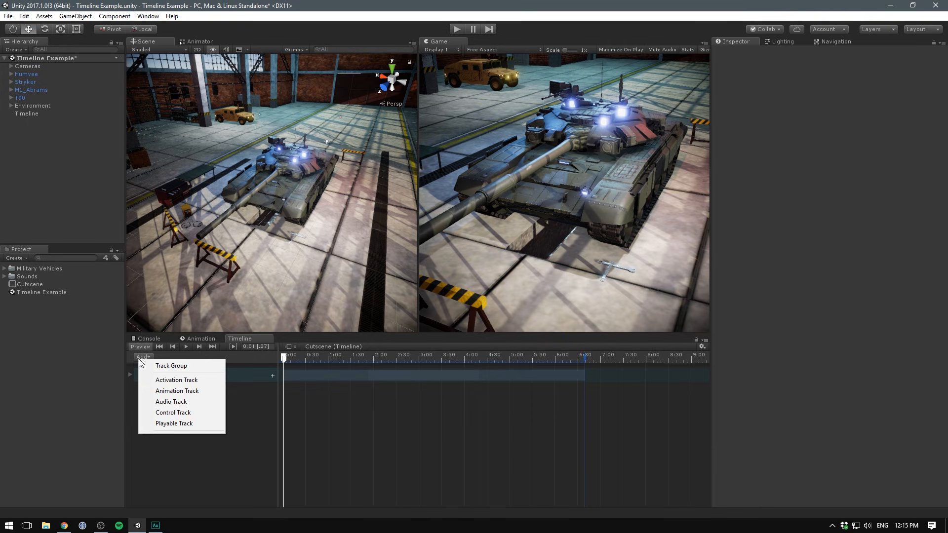
click(177, 380)
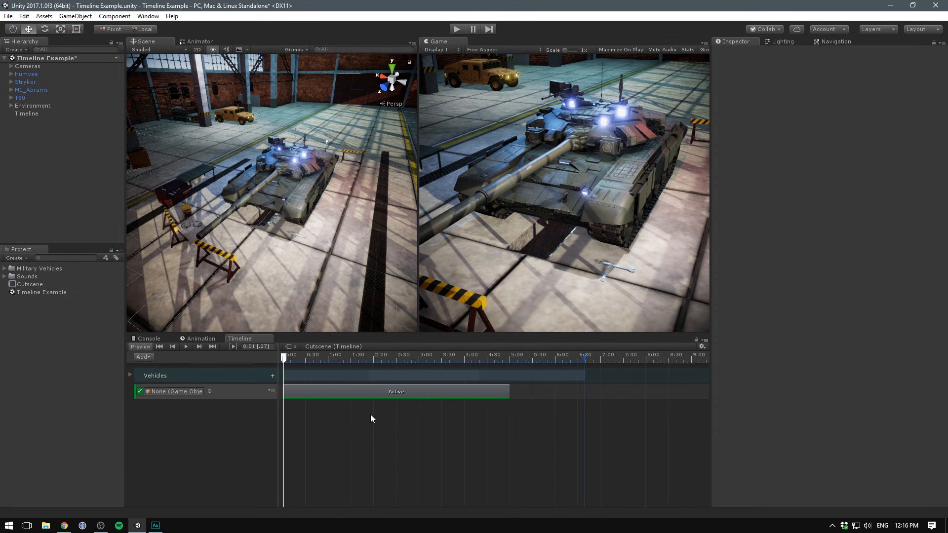
click(11, 66)
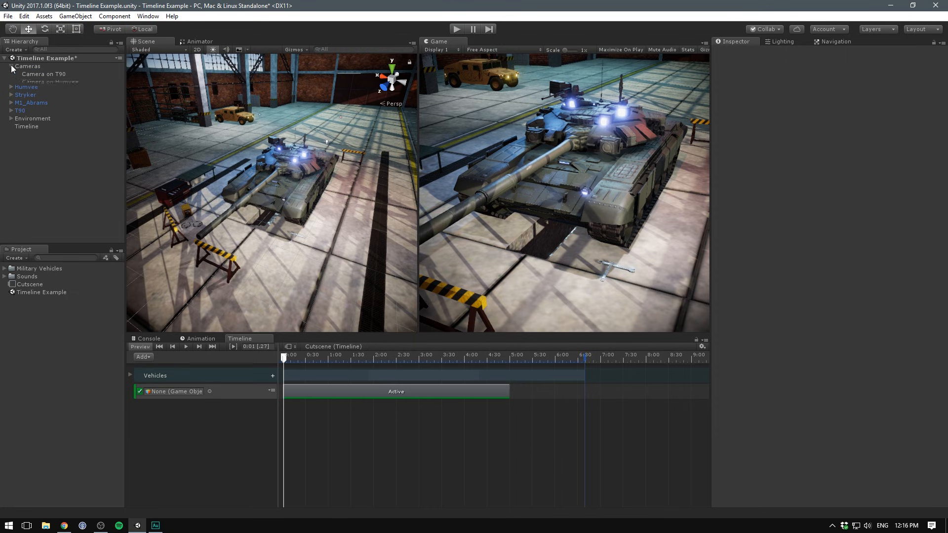
click(52, 73)
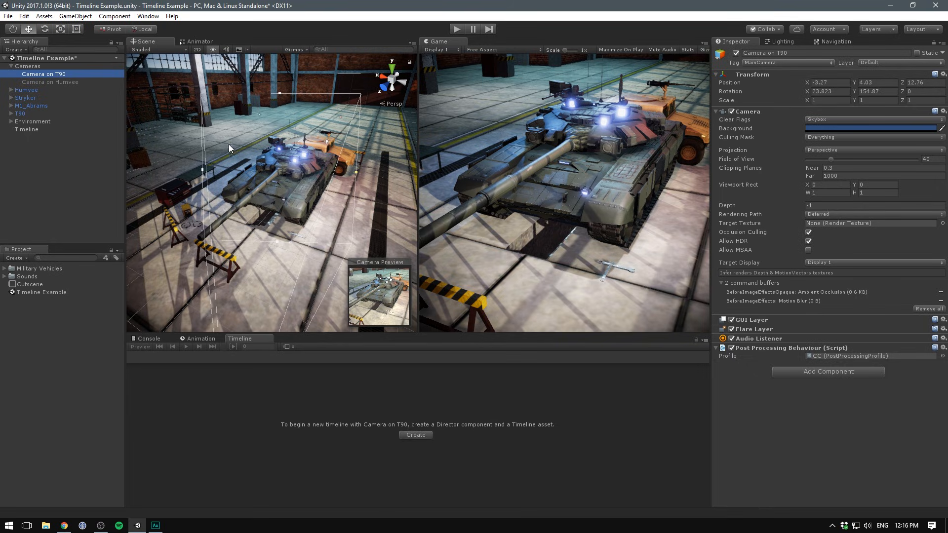
click(90, 157)
click(64, 84)
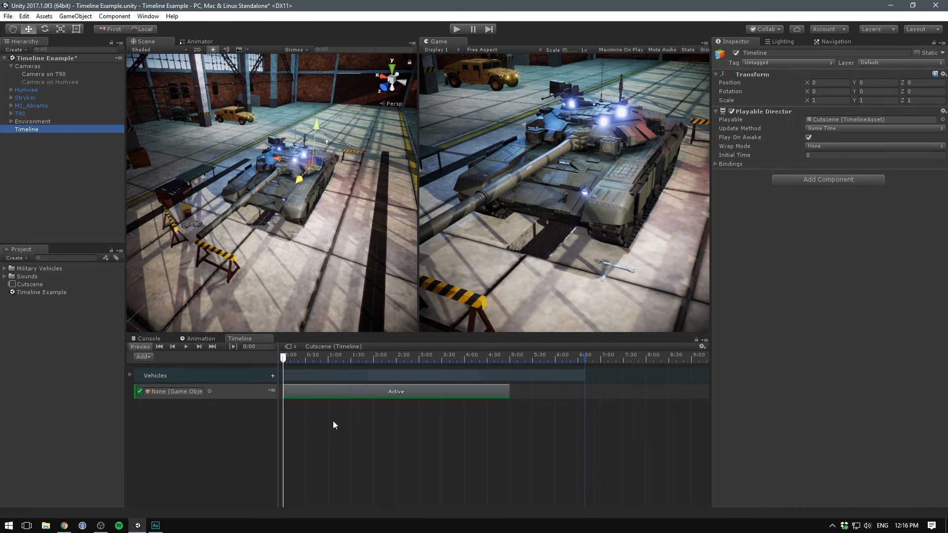
drag(40, 73, 180, 392)
Add a second Activation Track and bind it to Camera on Humvee.
click(148, 356)
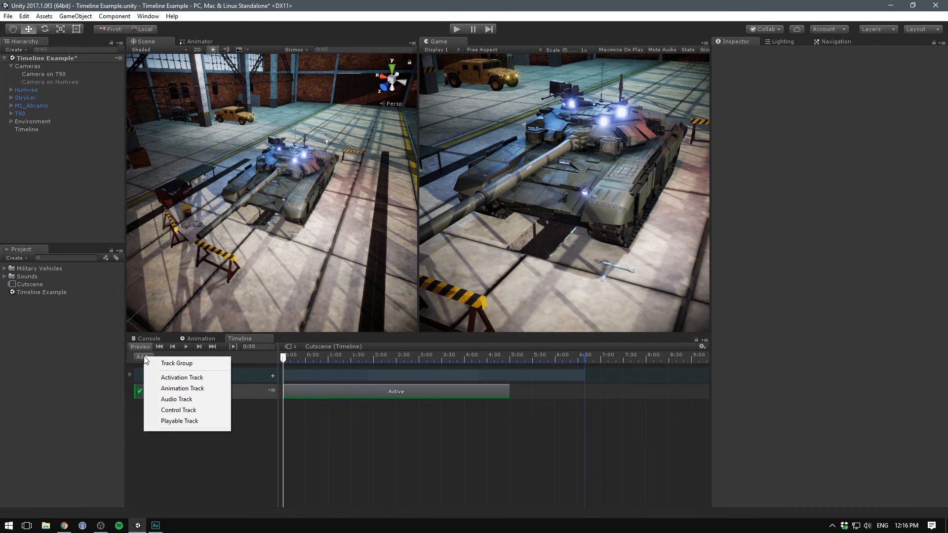
click(190, 380)
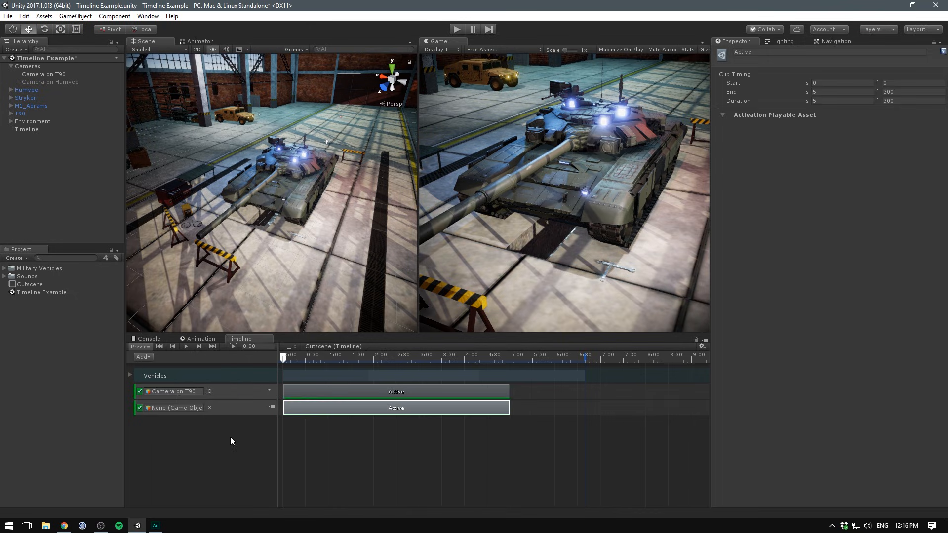
drag(30, 82, 187, 408)
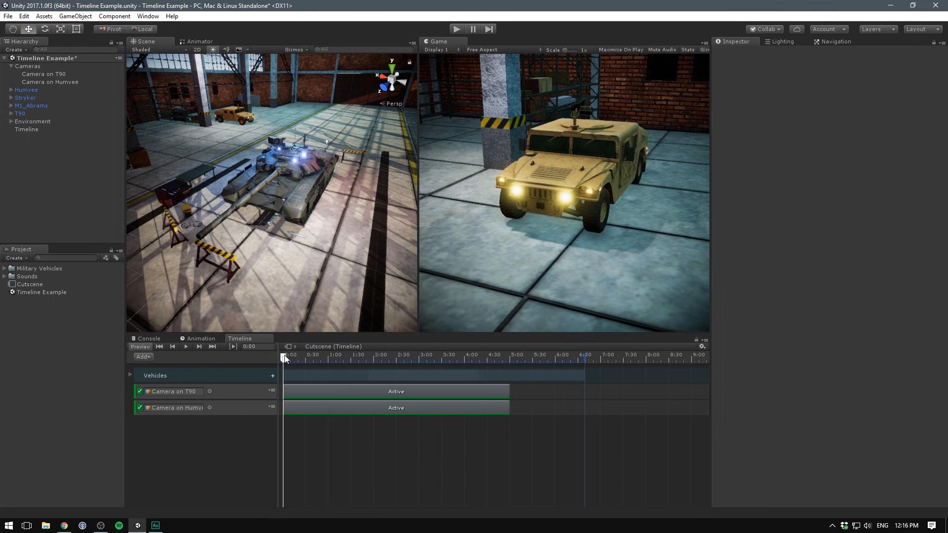
Start the Humvee camera's active clip at about 1:29 and trim the T90 camera's active clip to end there.
drag(310, 410, 376, 414)
drag(325, 356, 347, 376)
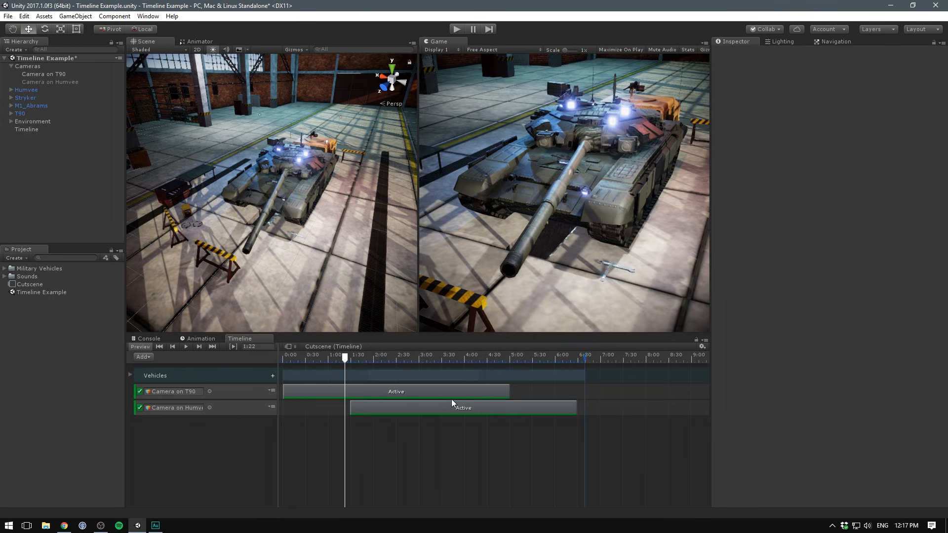
drag(507, 391, 347, 387)
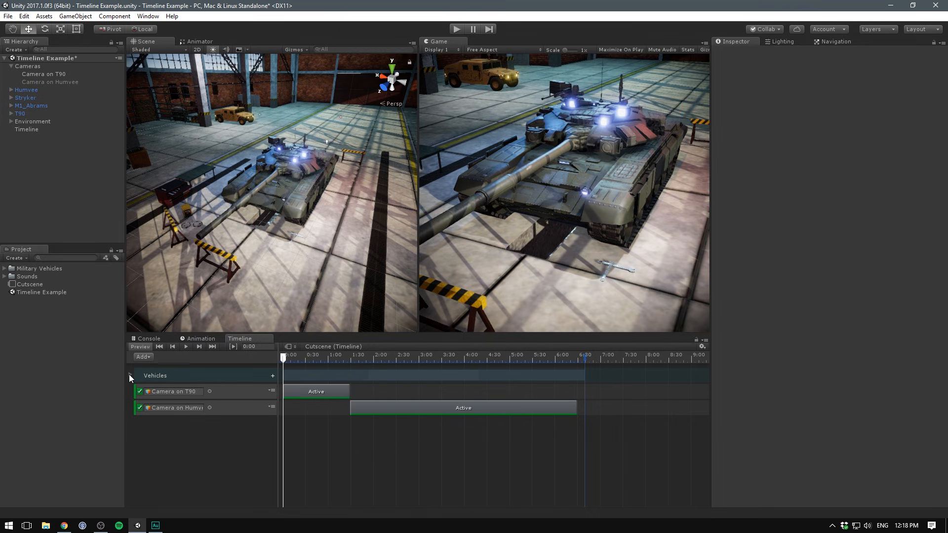
Expand the Vehicles group, scrub to 3:57, and trim the Humvee camera's active clip to end at that frame.
click(130, 375)
drag(288, 362, 463, 389)
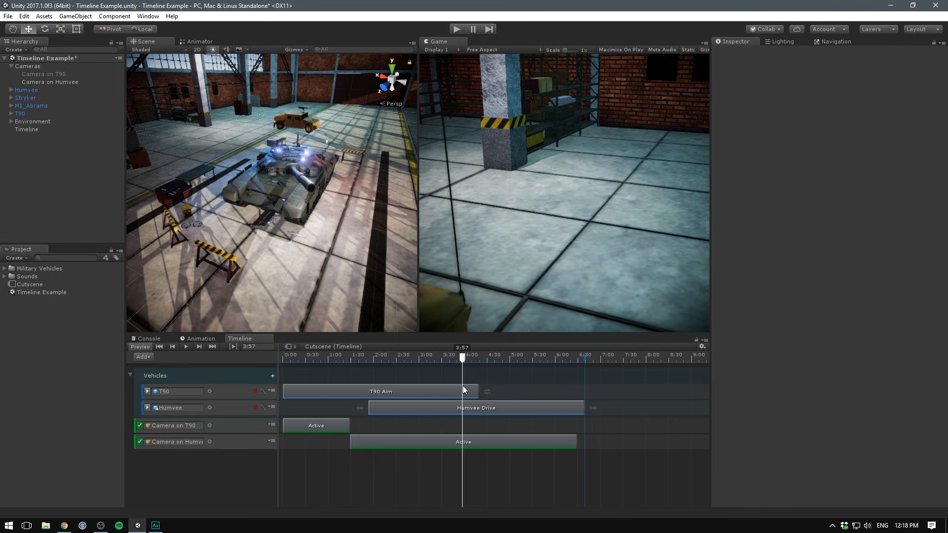
click(574, 441)
drag(575, 440, 462, 440)
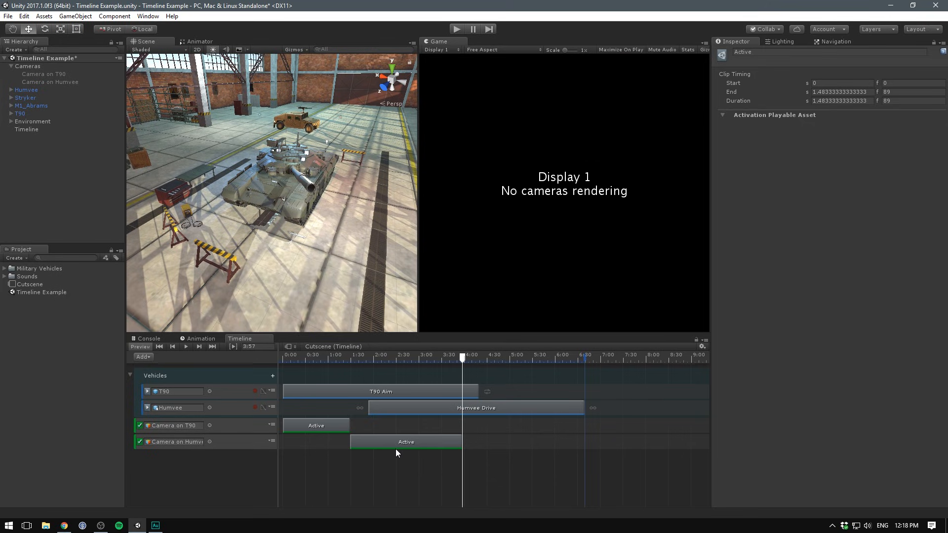
Duplicate the T90 camera's active clip, fit the copy from 3:57 to the end of Humvee Drive, and play the cutscene from the start.
key(ctrl+d)
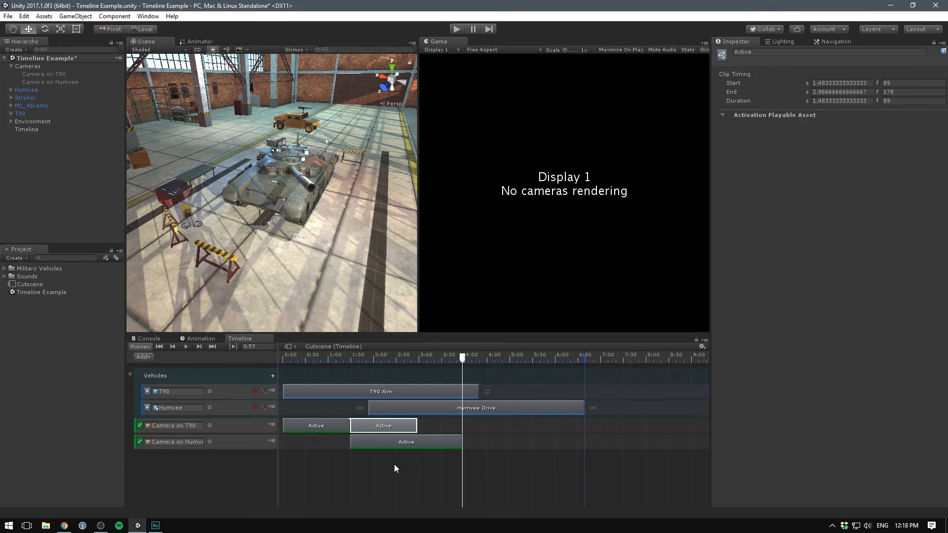
drag(381, 424, 583, 427)
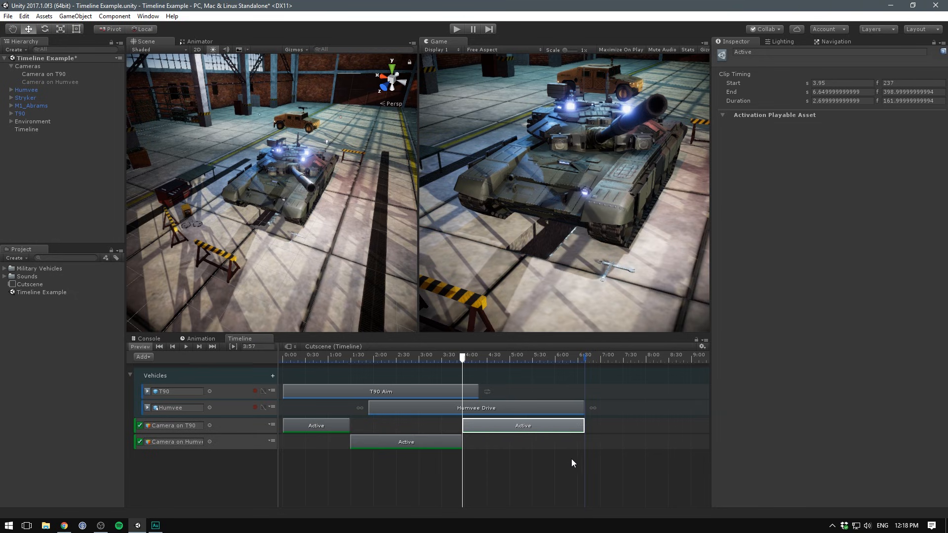
click(540, 491)
click(159, 346)
click(185, 347)
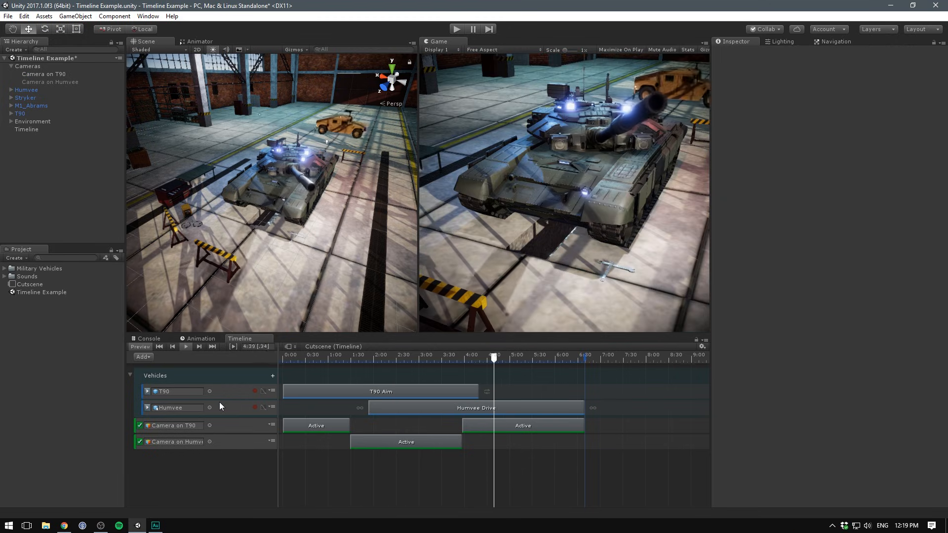
Collapse the Vehicles group, add a track group named Camera, and move both camera activation tracks into it.
click(130, 374)
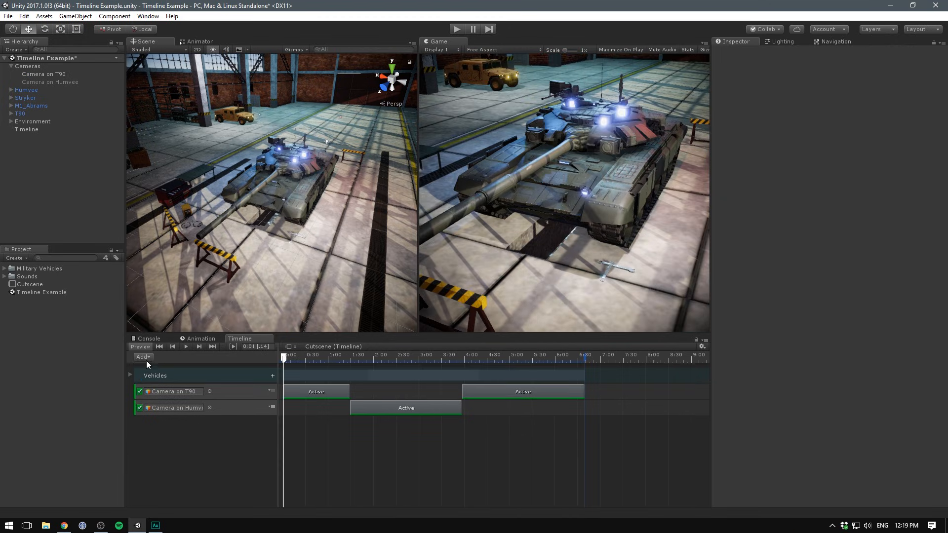
click(144, 357)
click(166, 366)
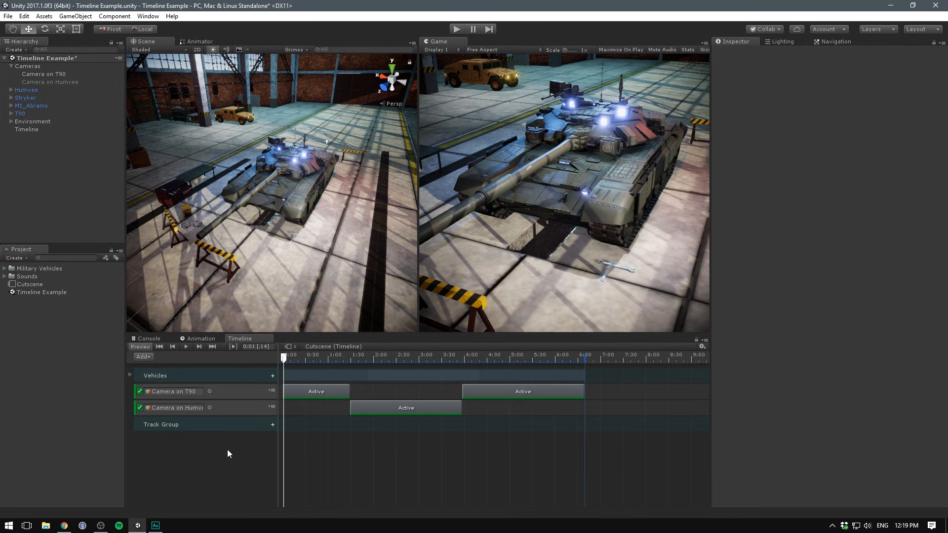
double_click(172, 426)
text(Camera)
drag(229, 407, 222, 425)
drag(226, 389, 185, 428)
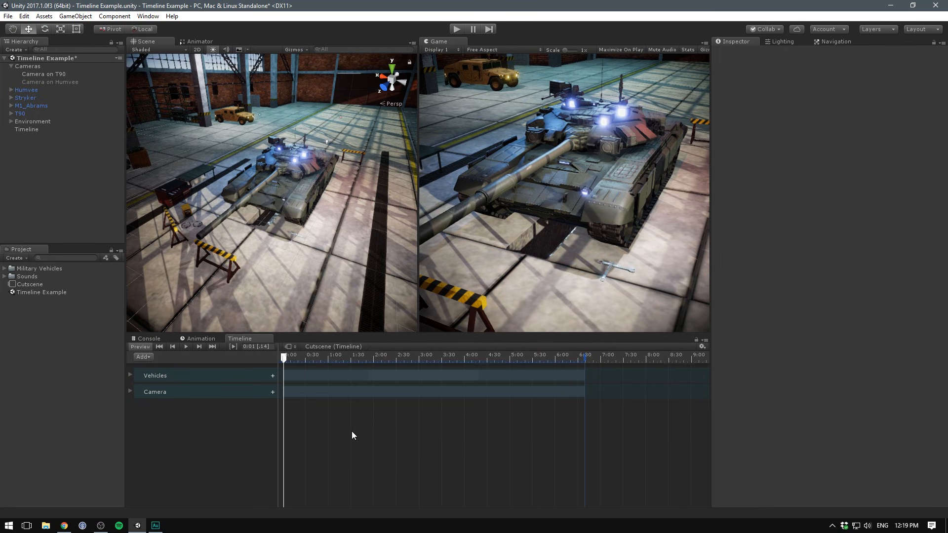
click(148, 356)
click(188, 388)
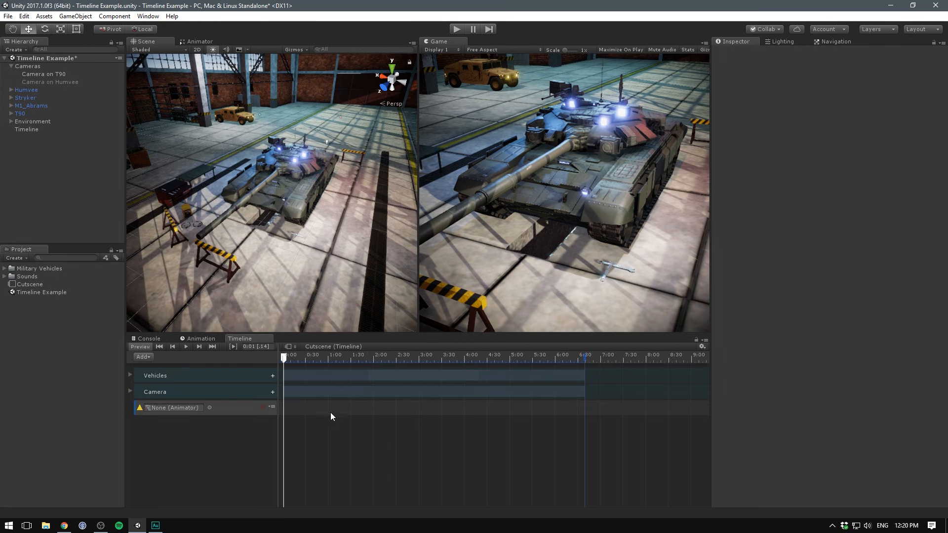
key(Delete)
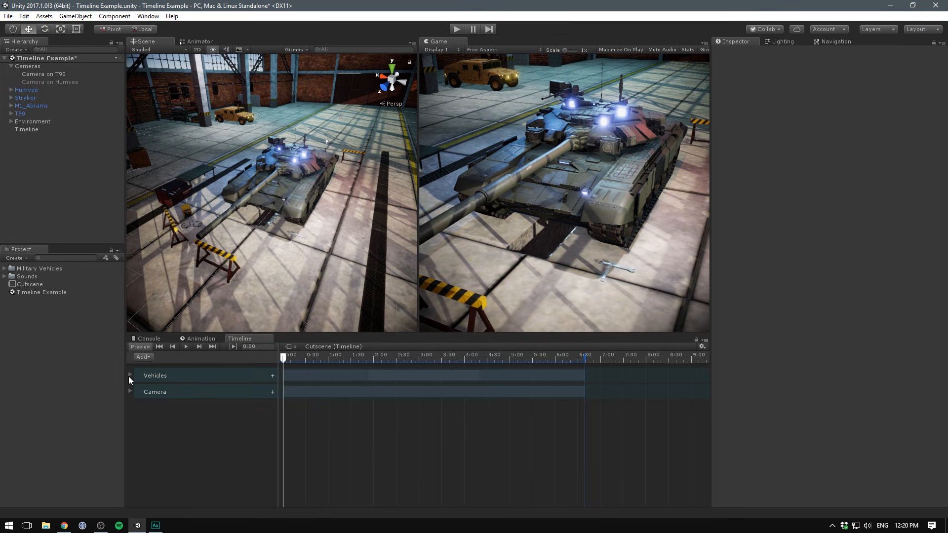
click(129, 375)
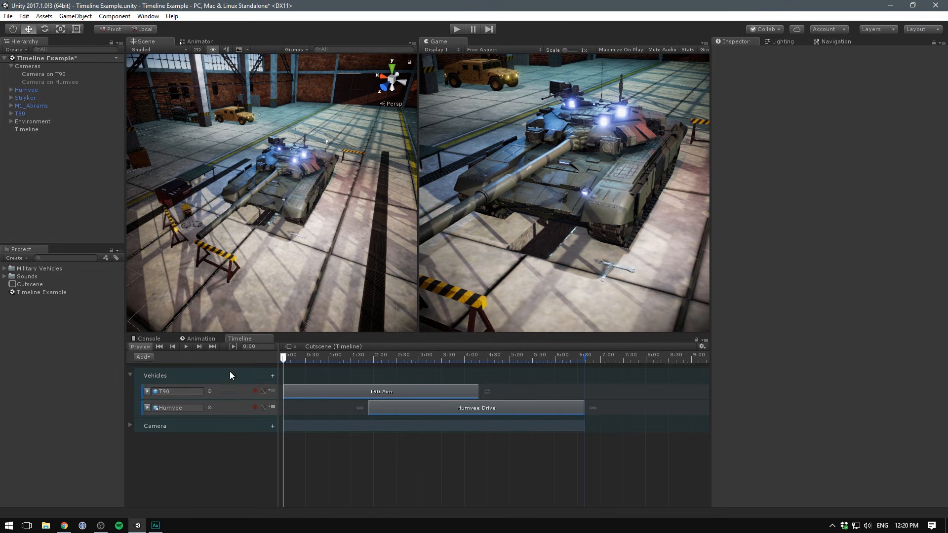
click(129, 373)
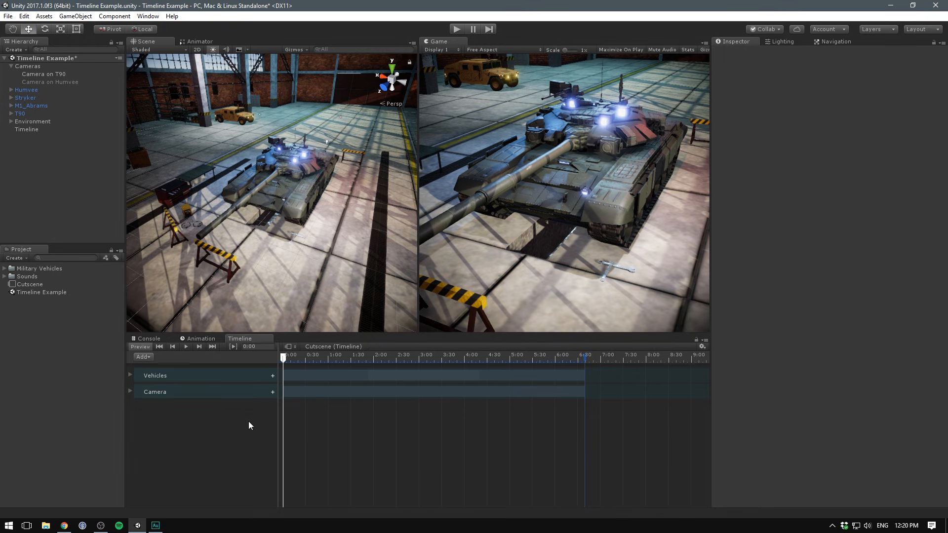
Expand the Sounds folder and audition the Ambience and EngineStart audio clips.
click(5, 276)
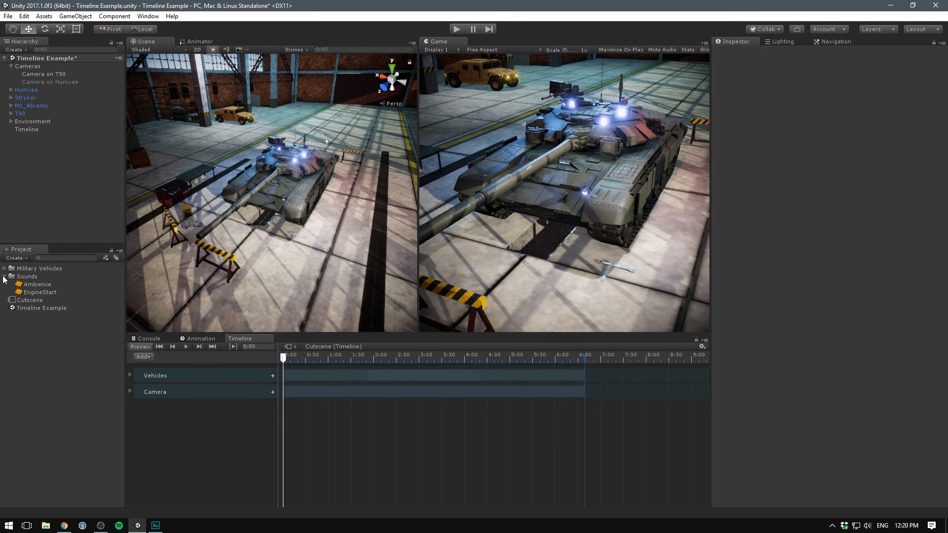
click(30, 284)
click(939, 296)
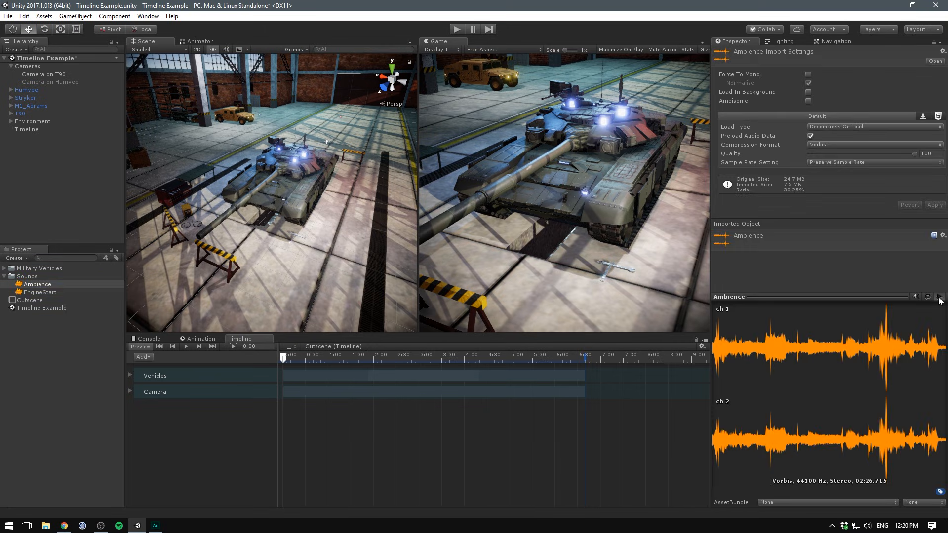
click(39, 292)
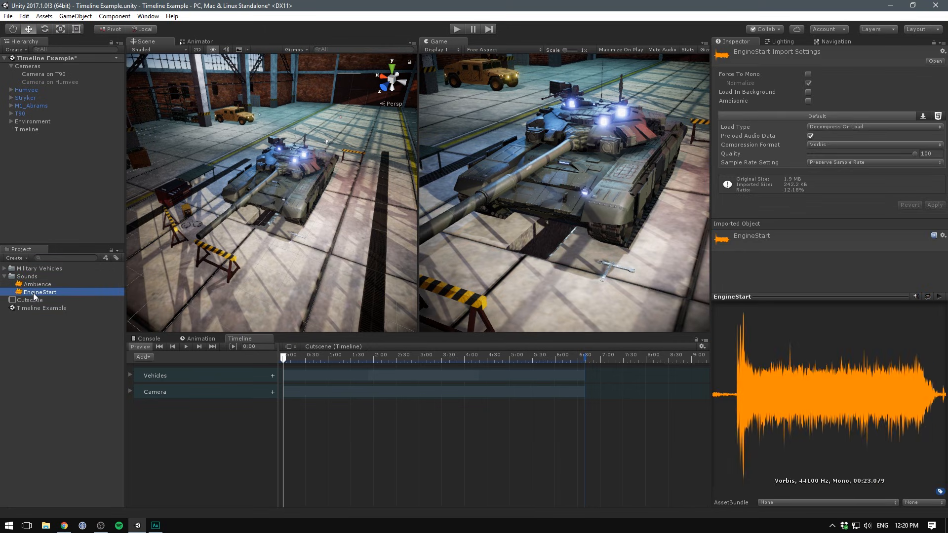
click(940, 297)
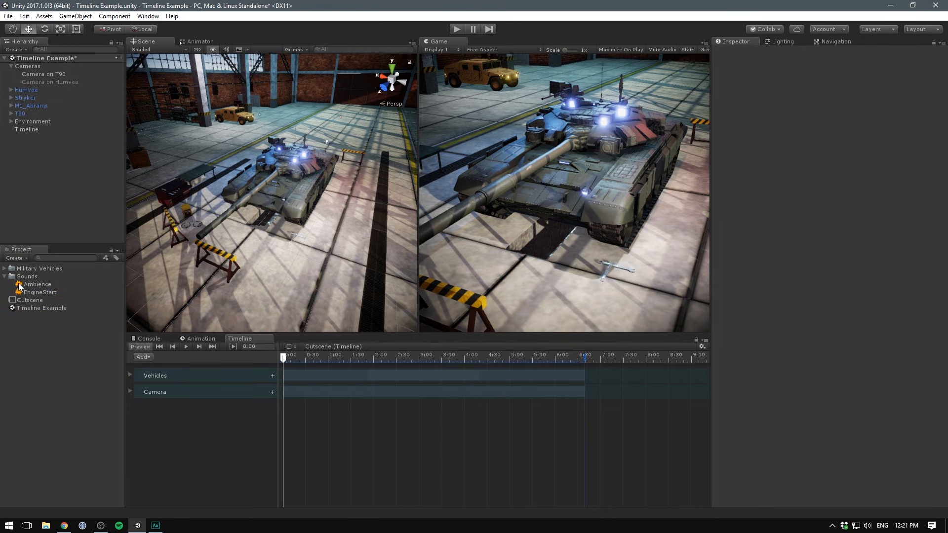
Add Ambience to the timeline as an audio track and fit its clip from 0:00 to the end of the vehicle clips.
drag(18, 284, 318, 422)
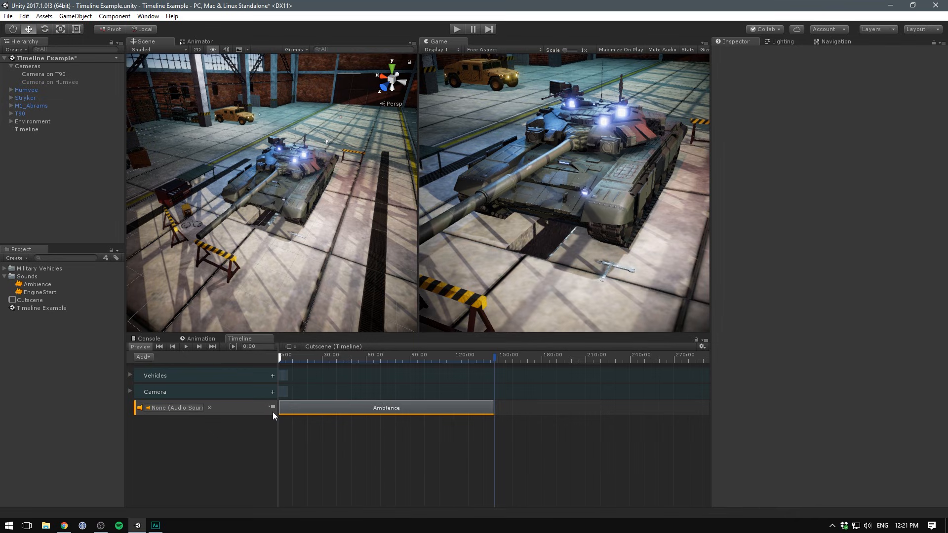
drag(493, 408, 286, 408)
click(368, 447)
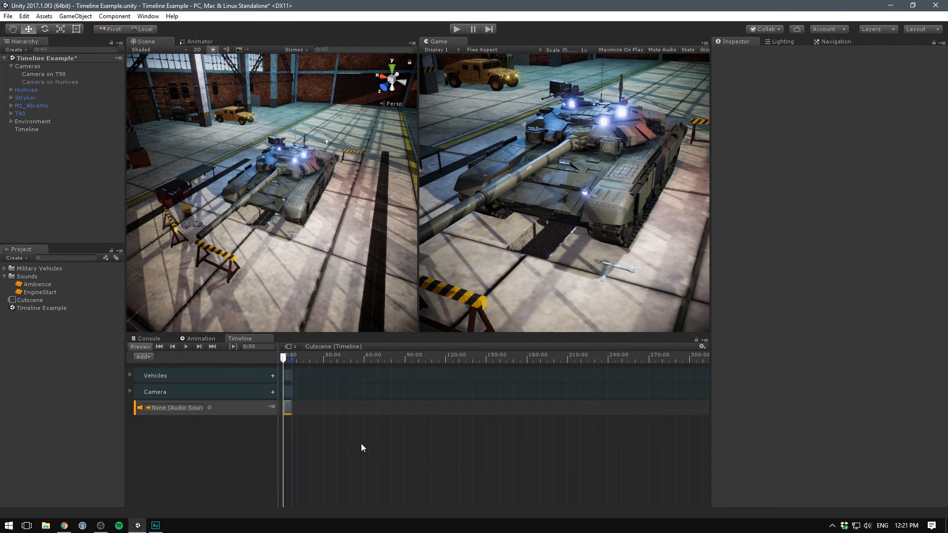
click(287, 408)
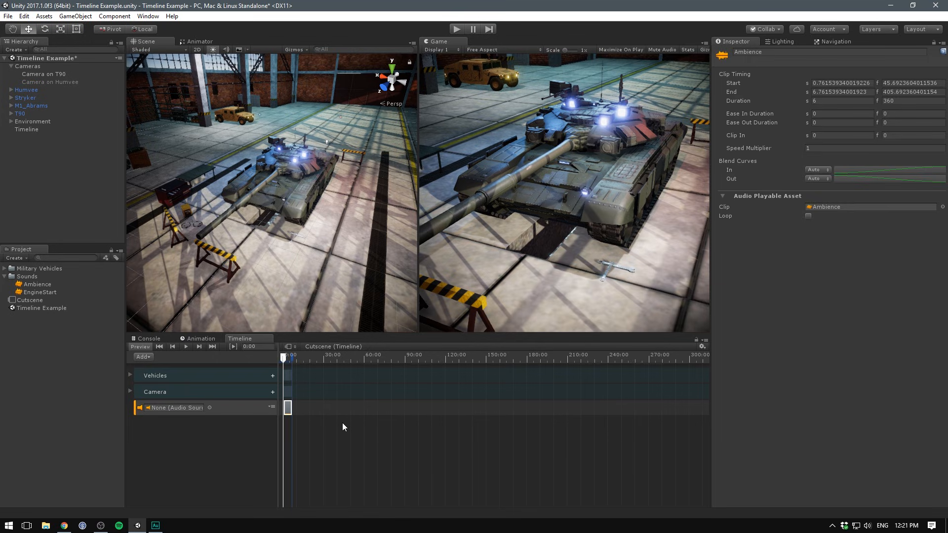
key(f)
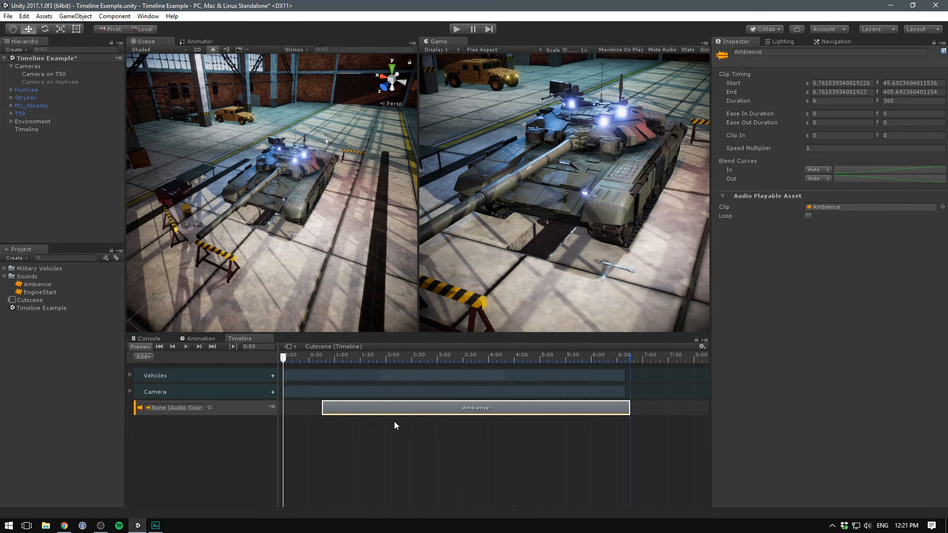
drag(446, 410, 390, 408)
drag(591, 409, 624, 409)
click(616, 427)
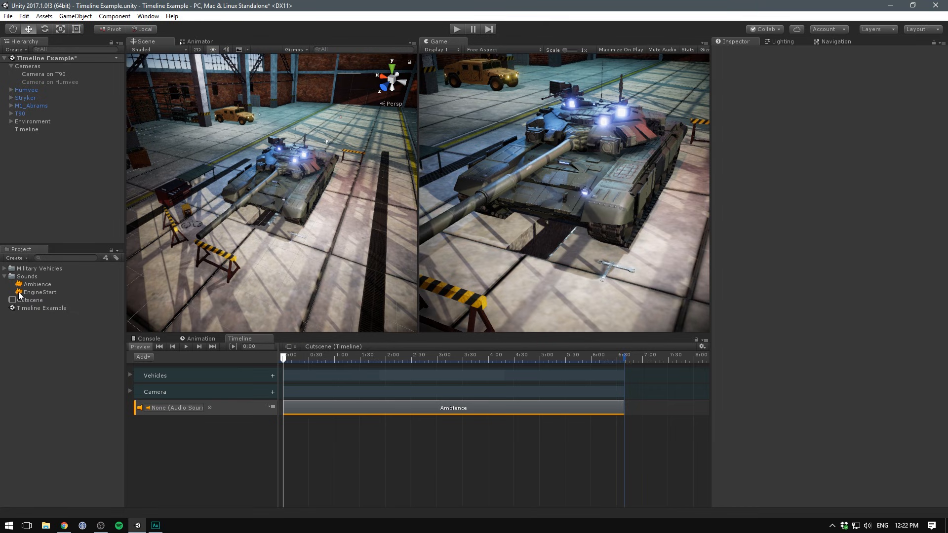
Inspect the EngineStart waveform and audition its quiet lead-in up to where the engine kicks in.
click(19, 293)
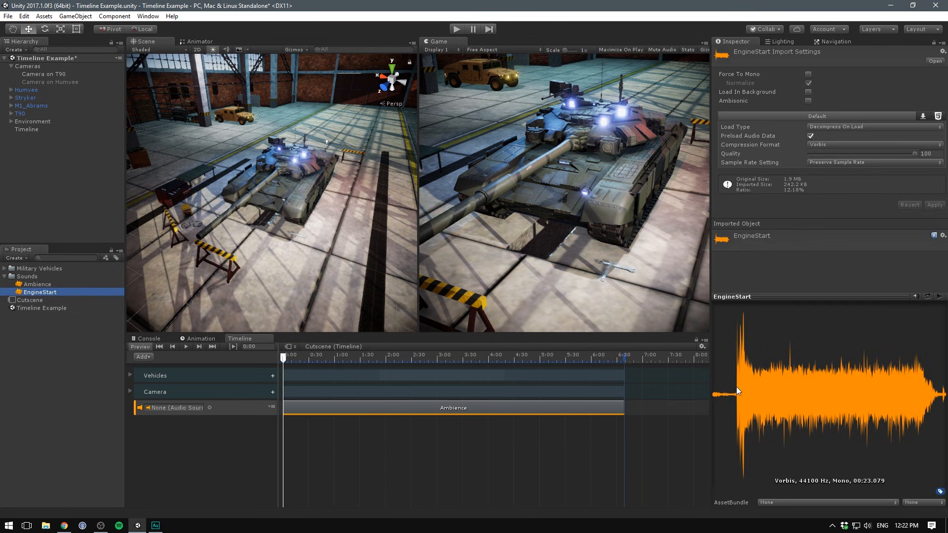
click(718, 376)
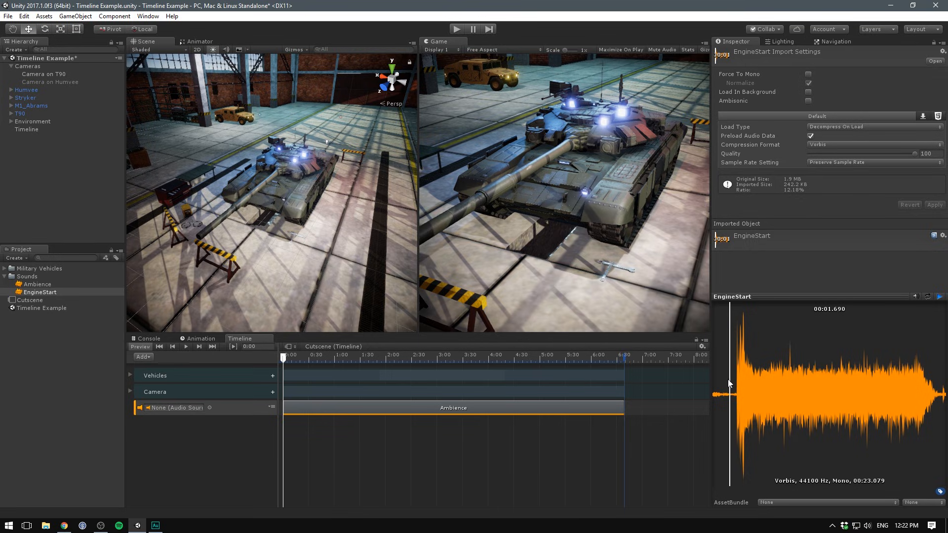
click(937, 294)
Add EngineStart as a second audio track, trim its quiet lead-in, and start the clip at about 1:21, shortly before Humvee Drive.
drag(19, 294, 391, 428)
click(291, 425)
click(129, 374)
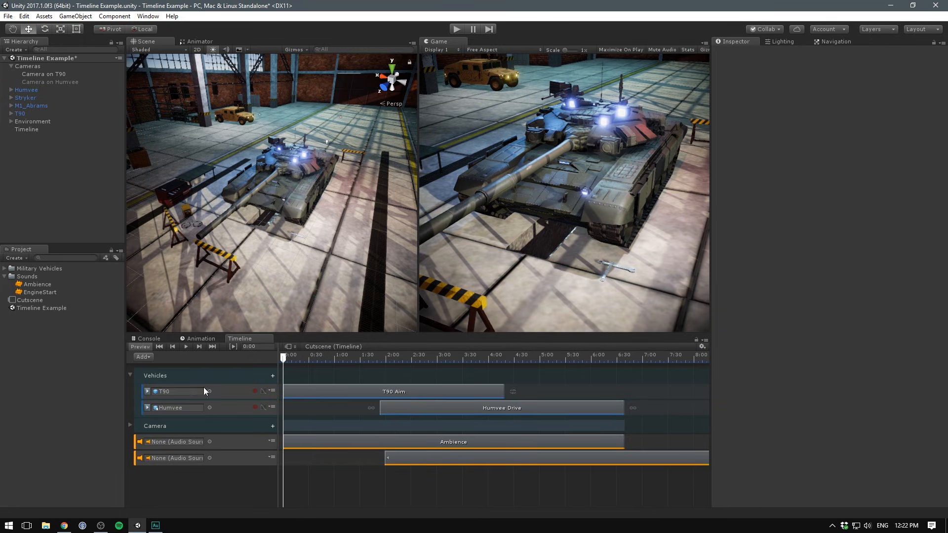
drag(440, 459, 409, 460)
Play the cutscene in the timeline preview and in Play mode to check the engine sound's timing.
click(185, 346)
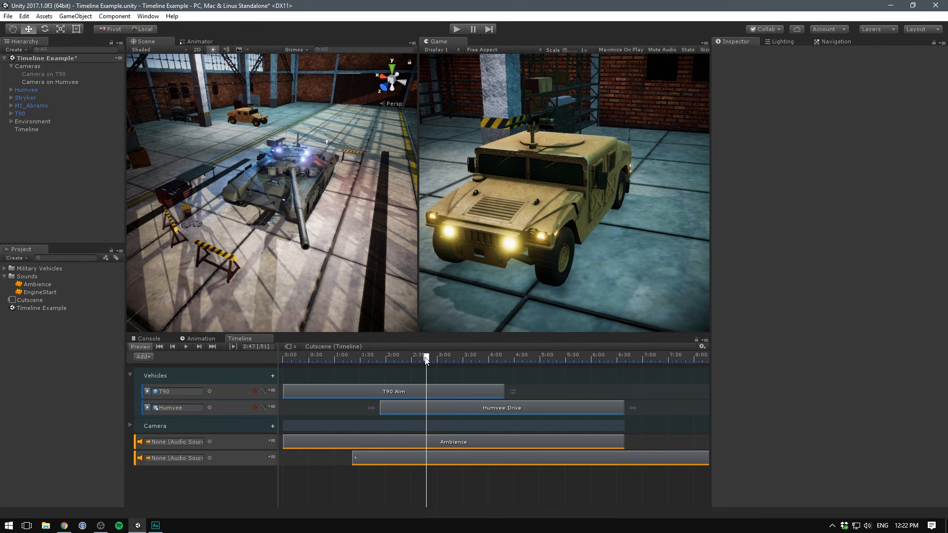
click(457, 30)
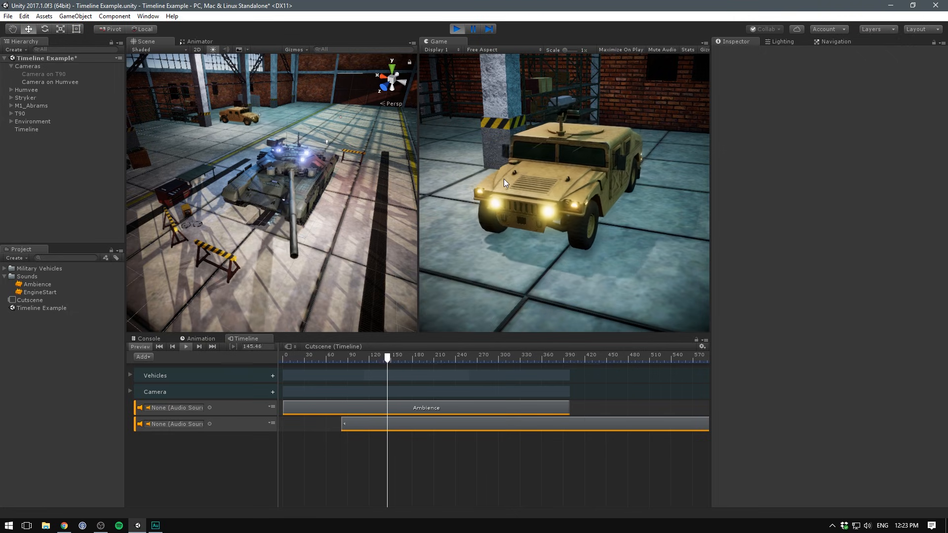
key(ctrl+p)
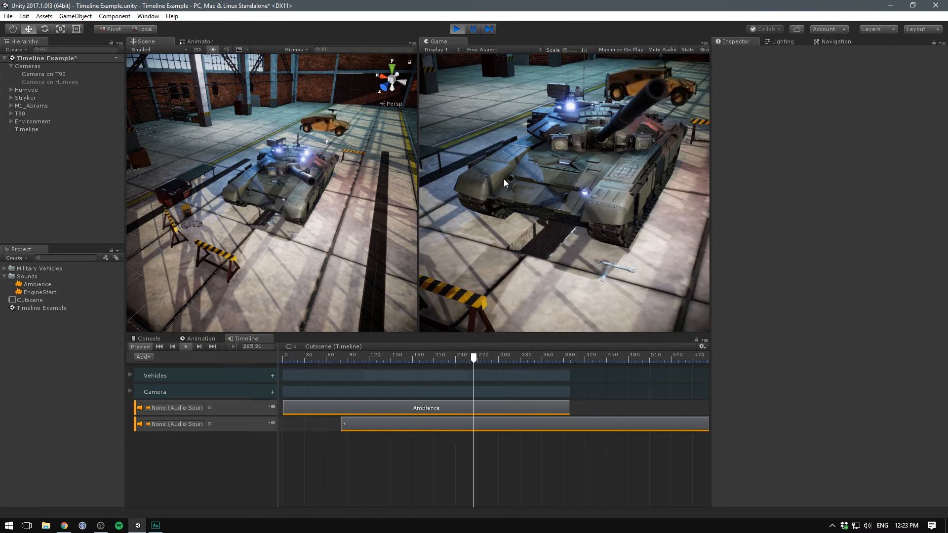
Move the EngineStart clip earlier to about frame 60 and run the scene again.
drag(393, 421, 380, 428)
click(390, 458)
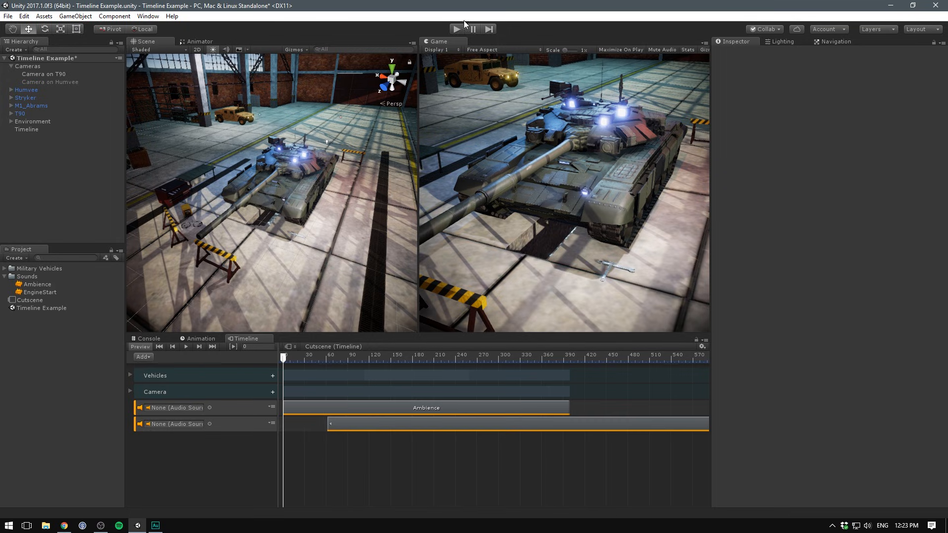
click(457, 29)
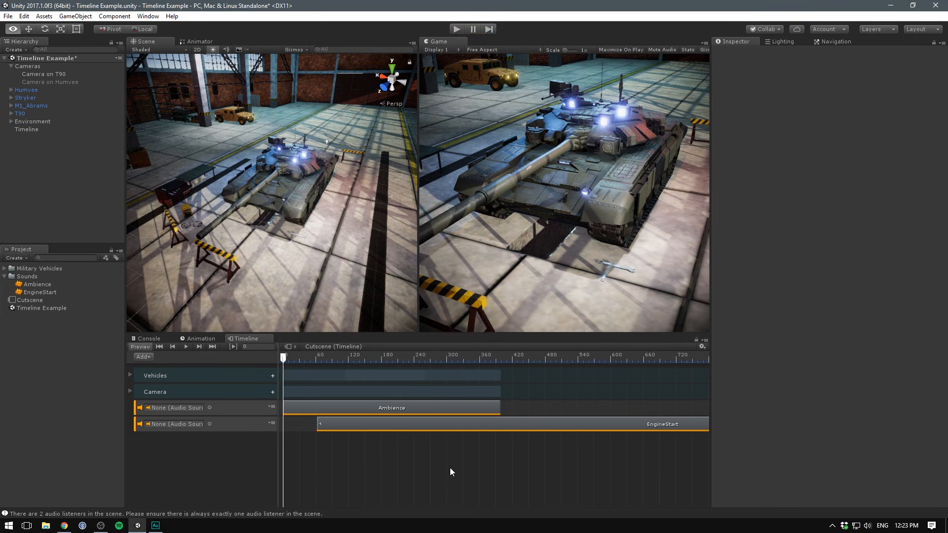
Trim the end of the EngineStart clip to match the end of the Ambience clip.
mouse_move(449, 467)
alt+right_down()
mouse_move(437, 464)
mouse_move(447, 467)
alt+right_up()
drag(583, 423, 372, 426)
click(344, 467)
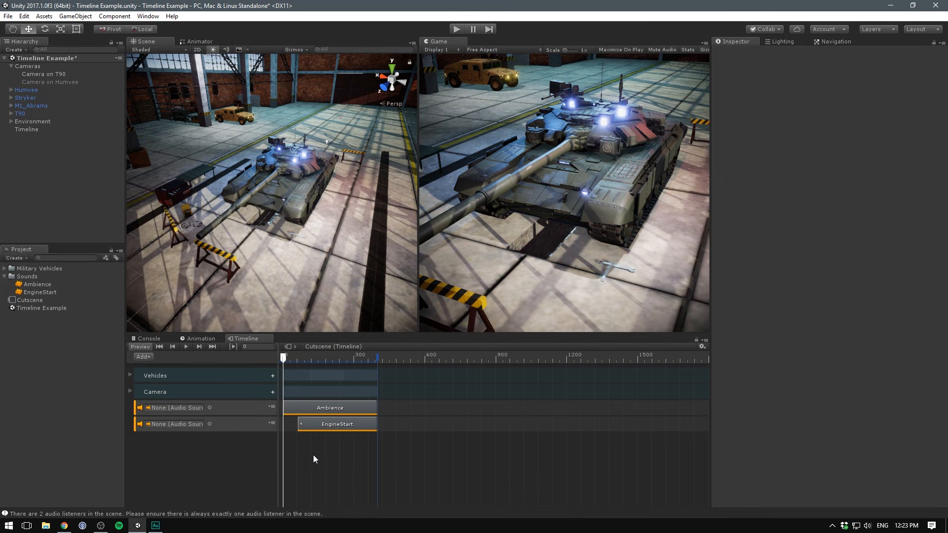
Add a track group named Audio and play the cutscene in a maximized Game view.
click(142, 357)
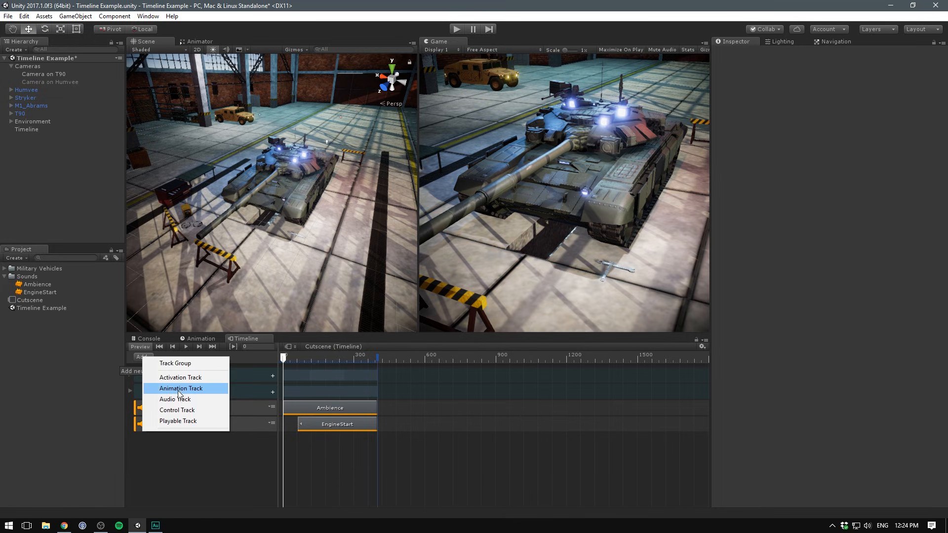
double_click(162, 440)
text(Audio)
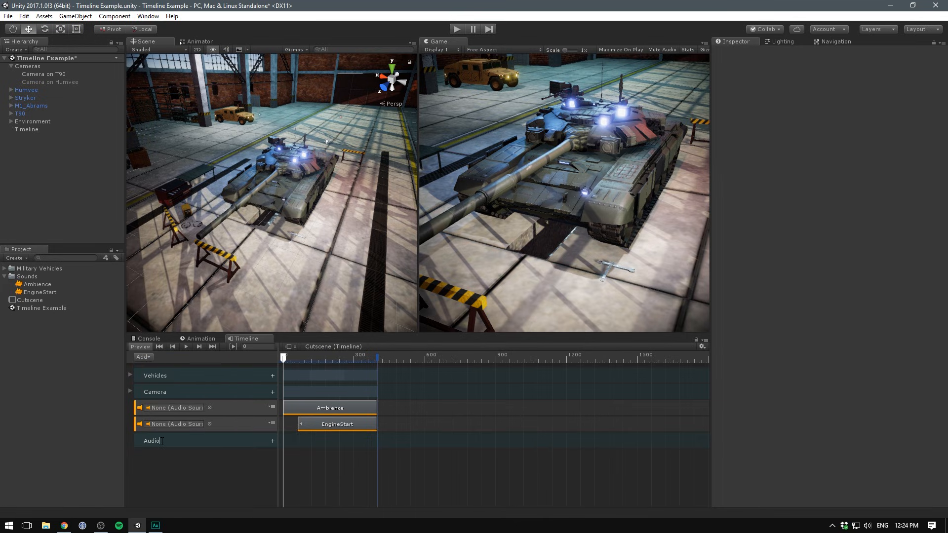
key(ctrl+p)
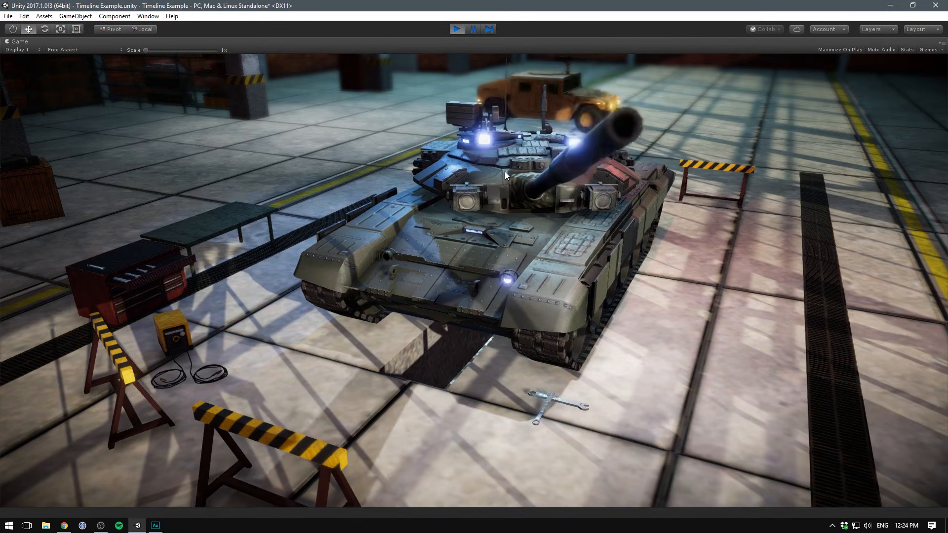
click(456, 29)
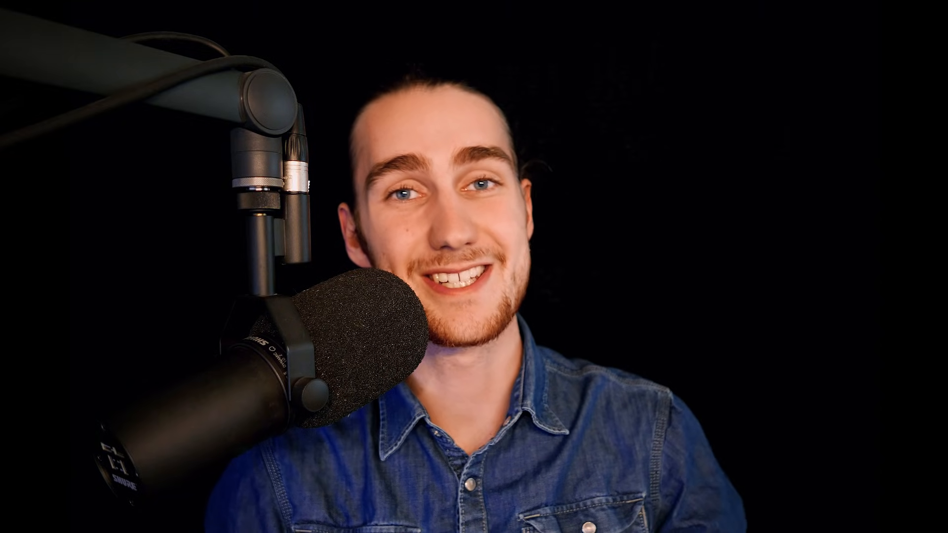